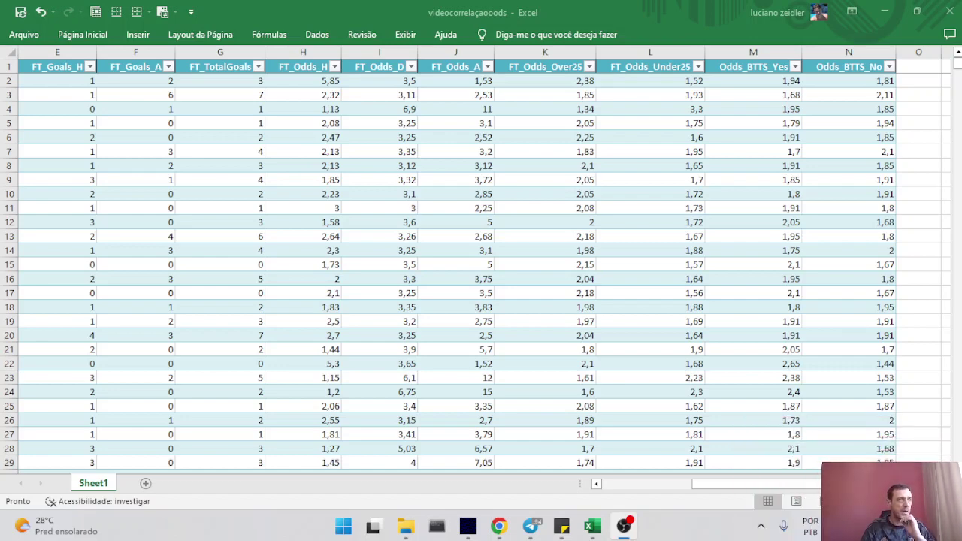
Step: Look over the match, goals and odds columns of the table, including FT_Odds_Over25
left_click(306, 188)
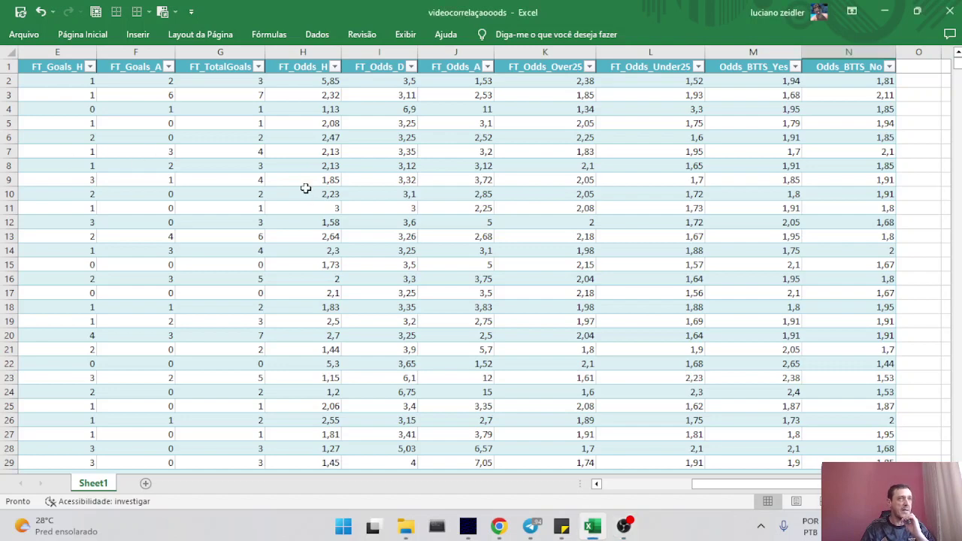
left_click(305, 189)
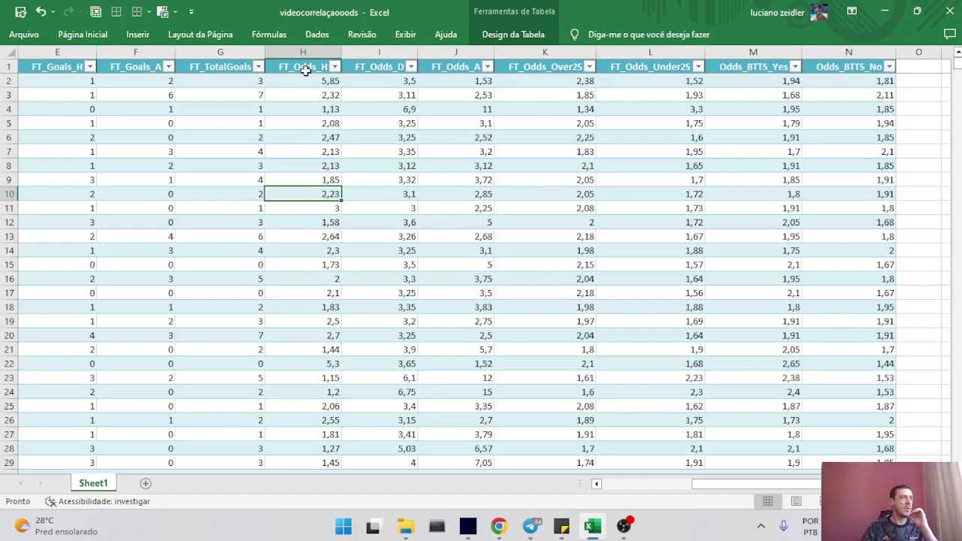
left_click_drag(718, 485, 637, 490)
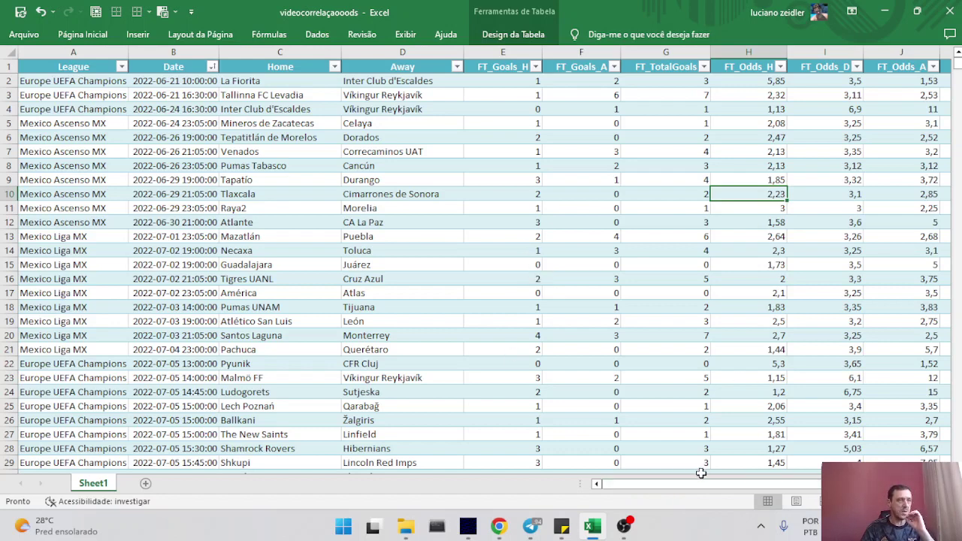
left_click_drag(684, 491, 775, 491)
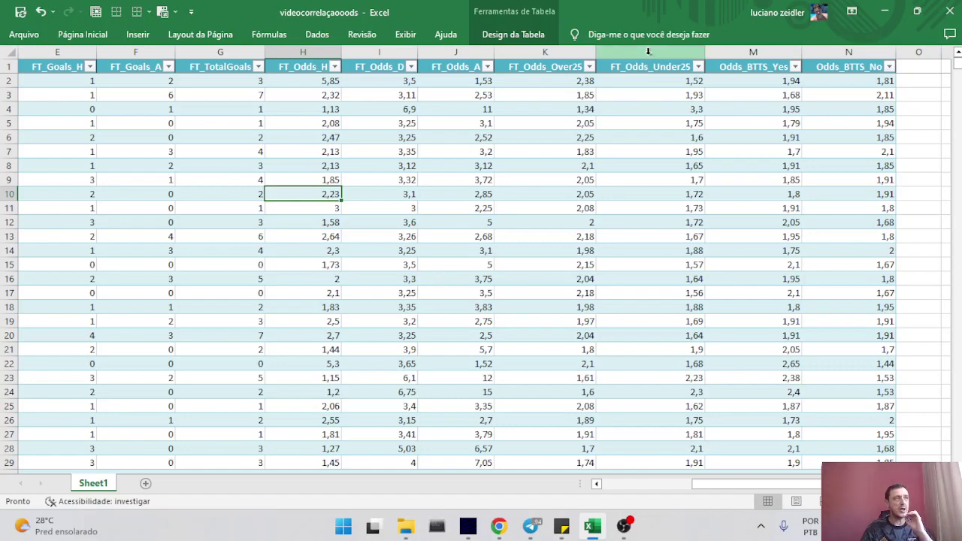
left_click(546, 51)
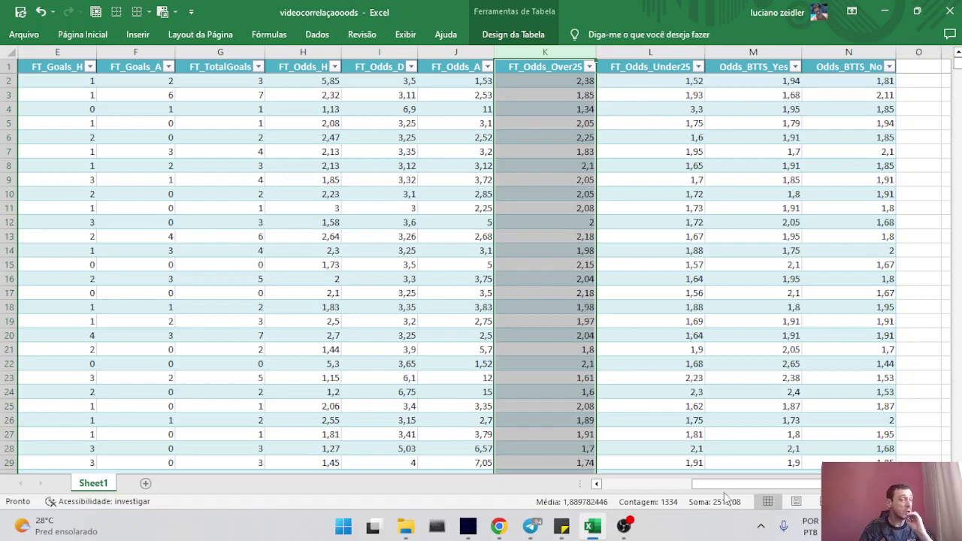
left_click_drag(723, 488, 743, 492)
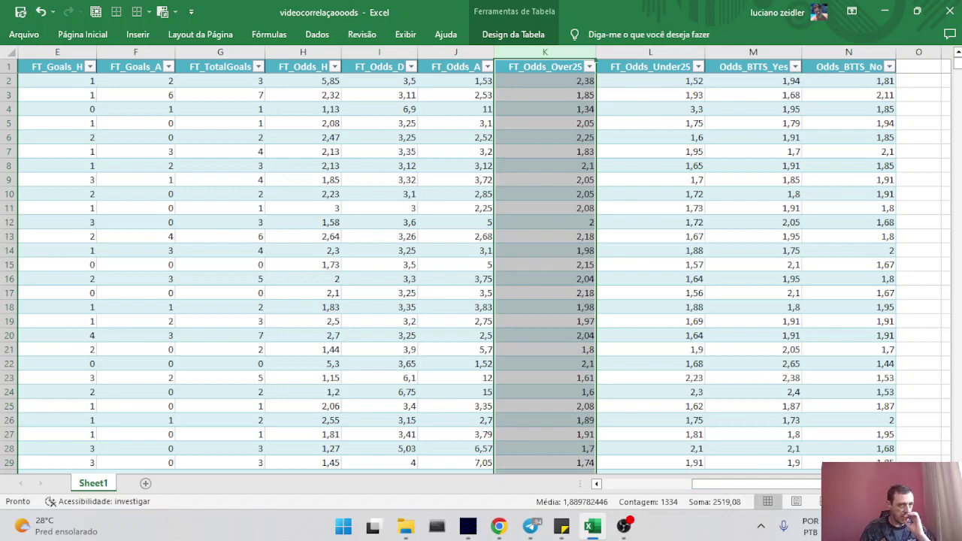
Step: Select cell O1 beside the table's last column and show the formula bar
left_click(945, 484)
left_click(944, 484)
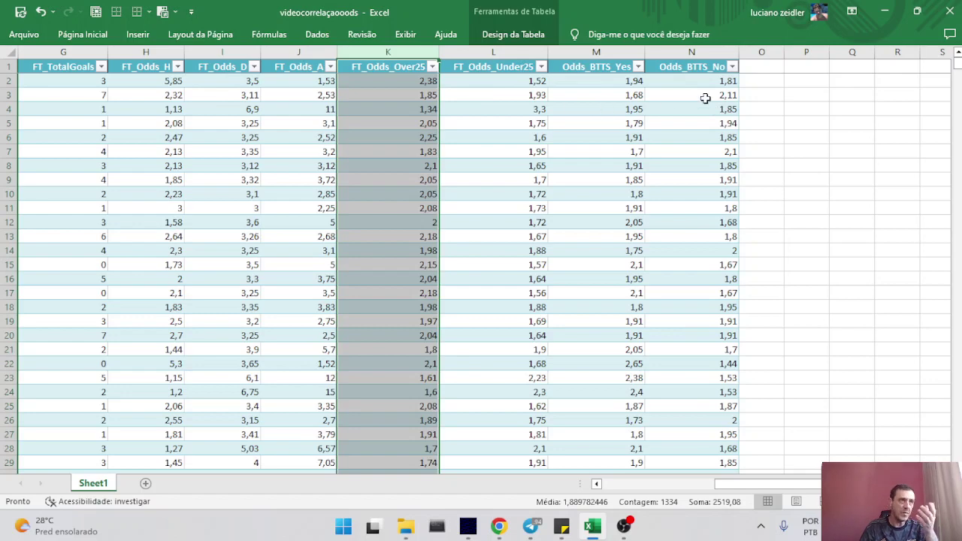
left_click(767, 67)
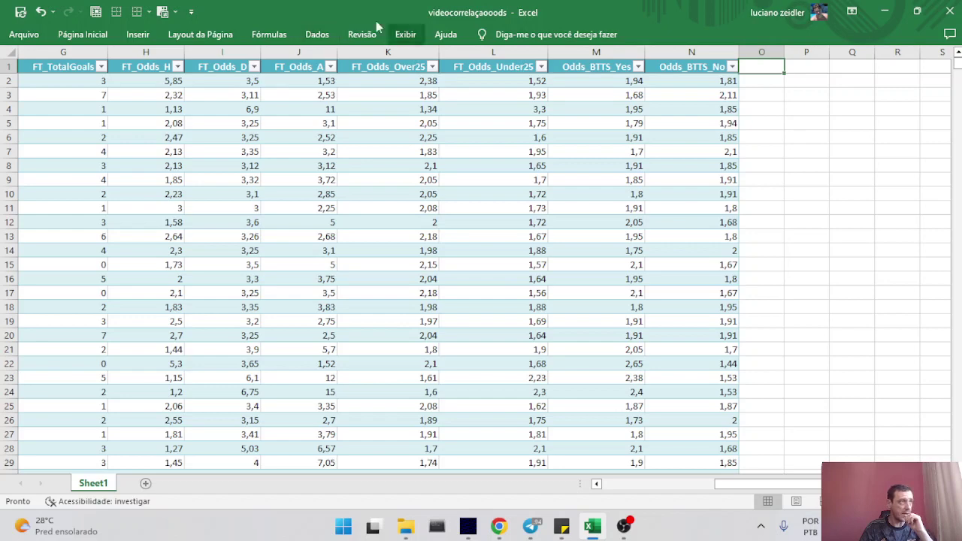
left_click(404, 35)
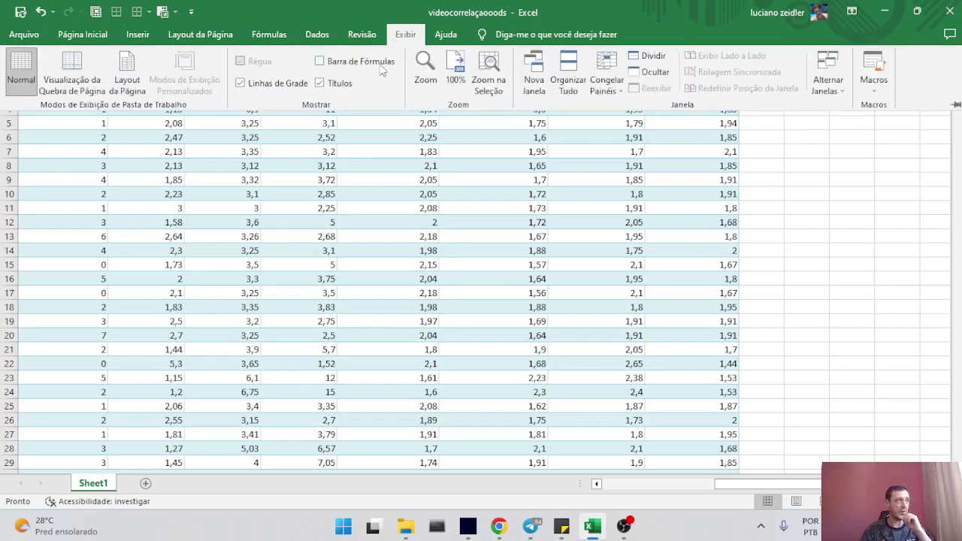
left_click(321, 63)
left_click(764, 147)
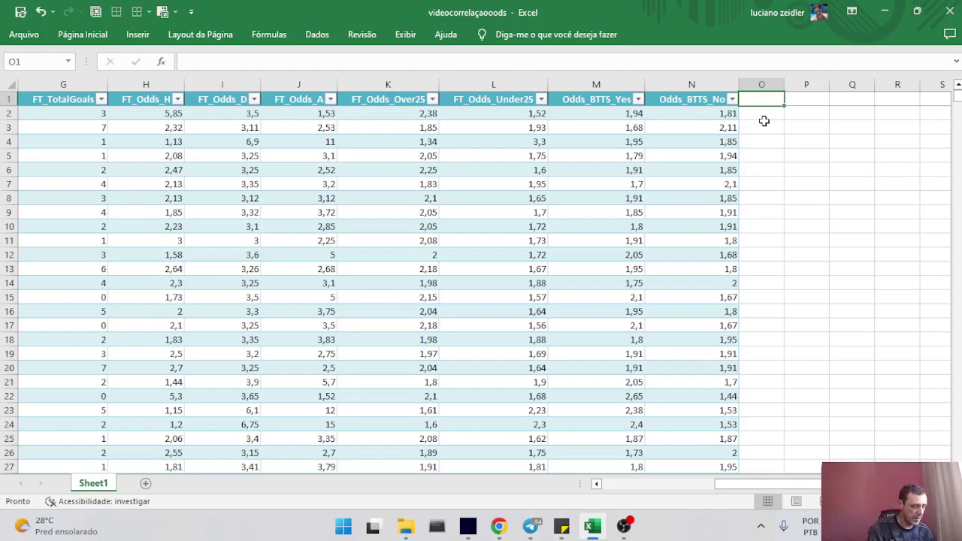
Step: Add the table column headers p(h), p(d) and p(a) in cells O1, P1 and Q1
type("p(h)")
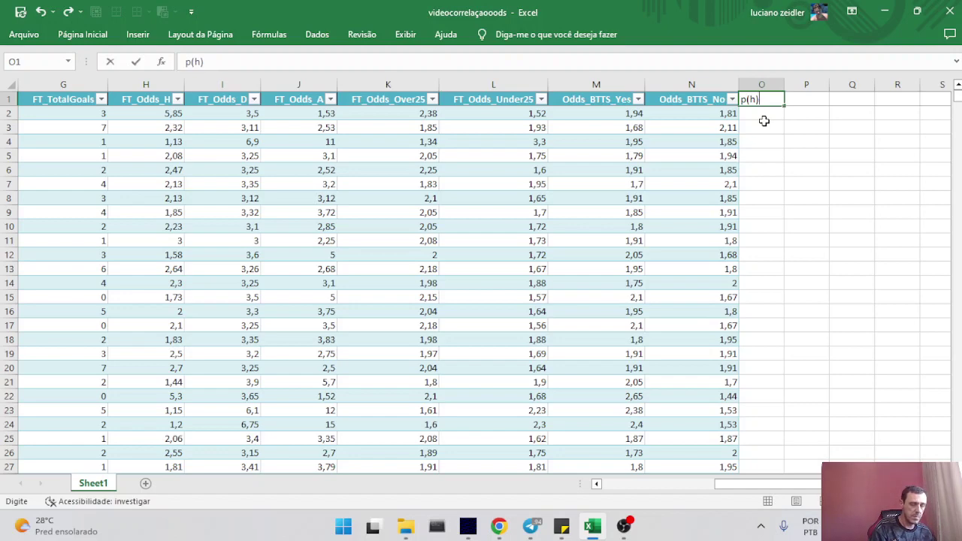
key("Tab")
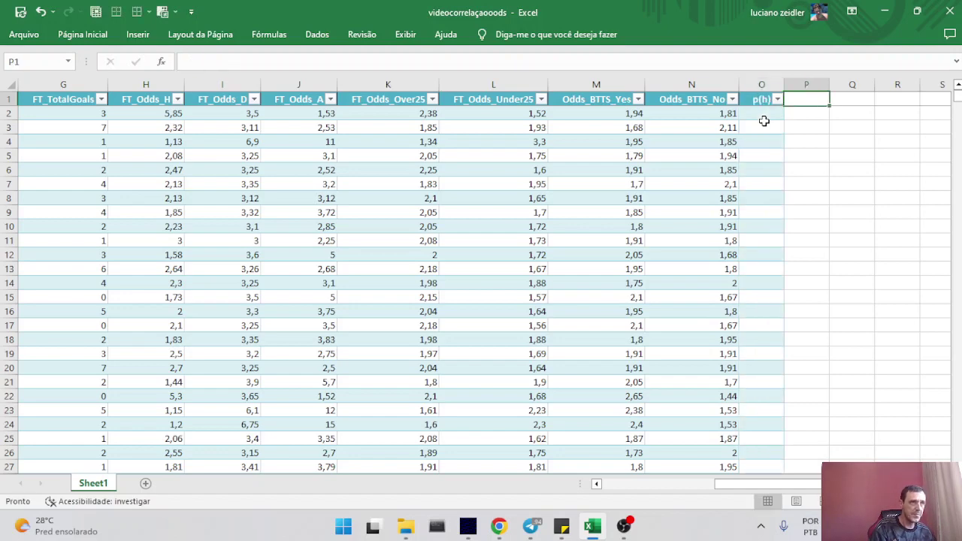
type("p(")
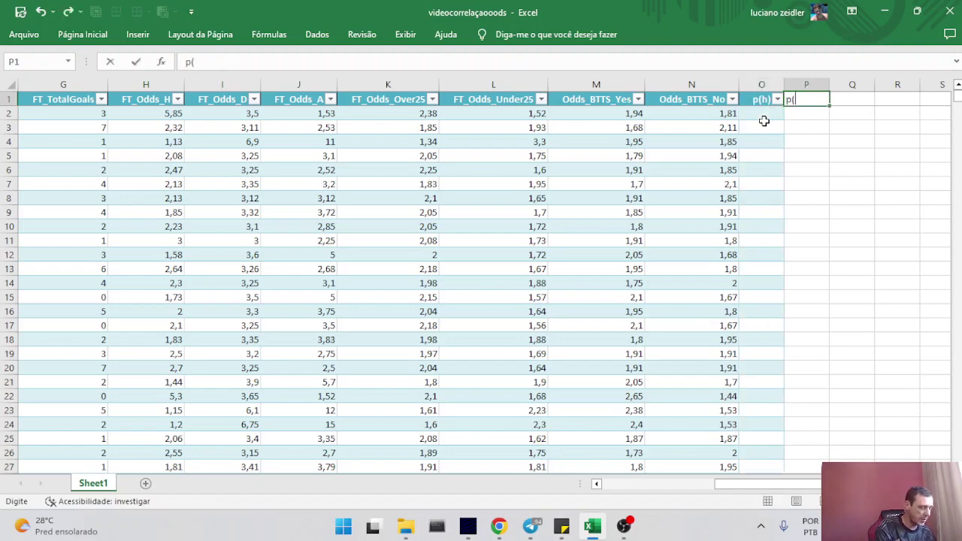
type("d)")
key("Tab")
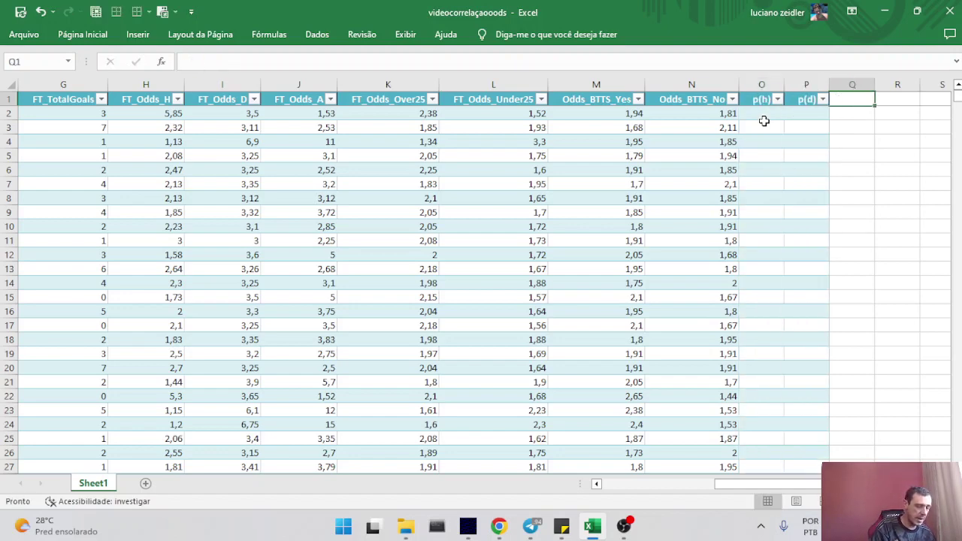
type("p")
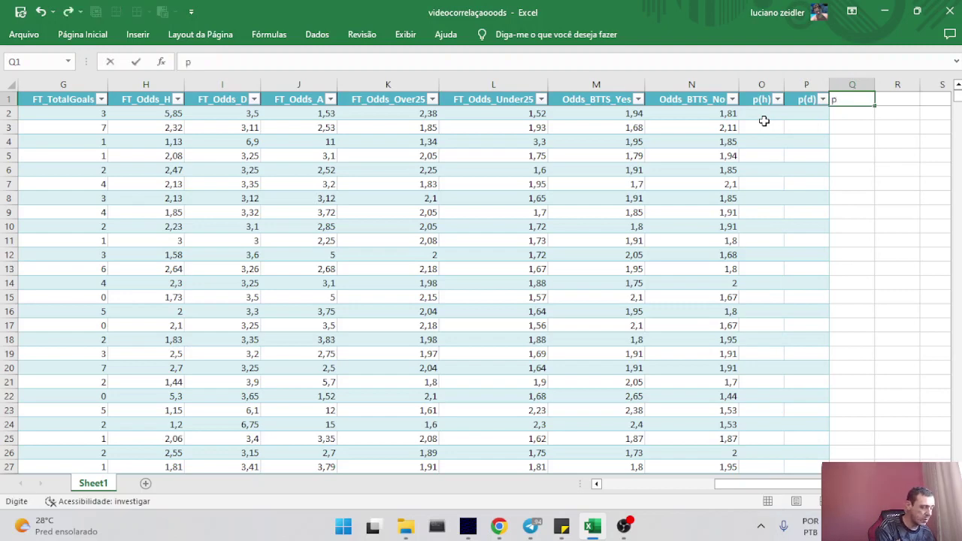
type("(a)")
key("Tab")
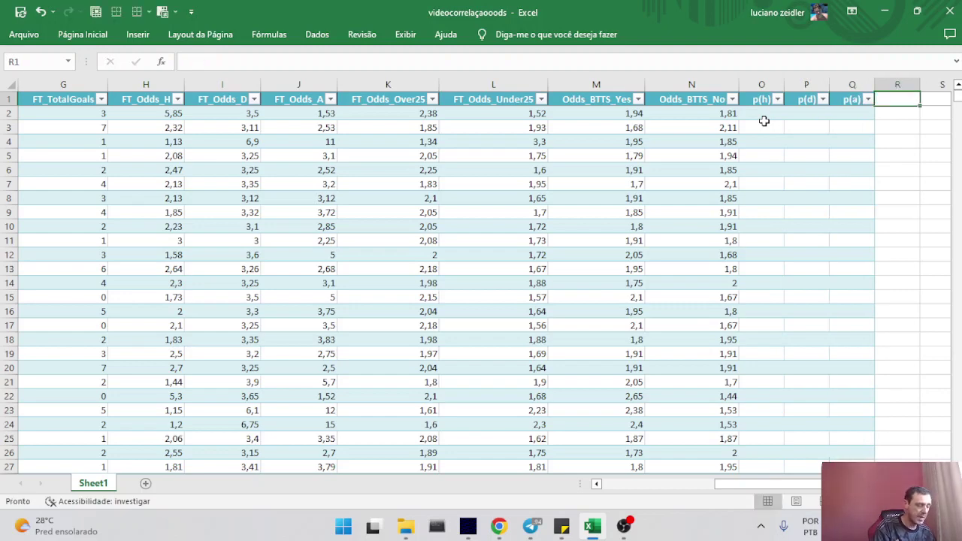
Step: Add the headers p(ov), p(um), p(btts) and p(bttn) in R1 to U1, and autofit the widths of columns O to U
type("p")
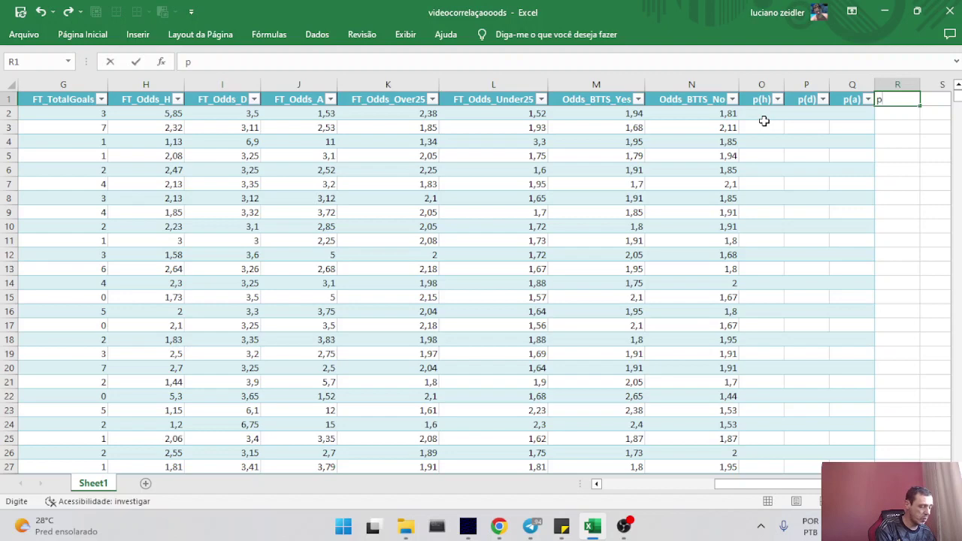
type("(ov)")
key("Tab")
type("p(un)")
key("Tab")
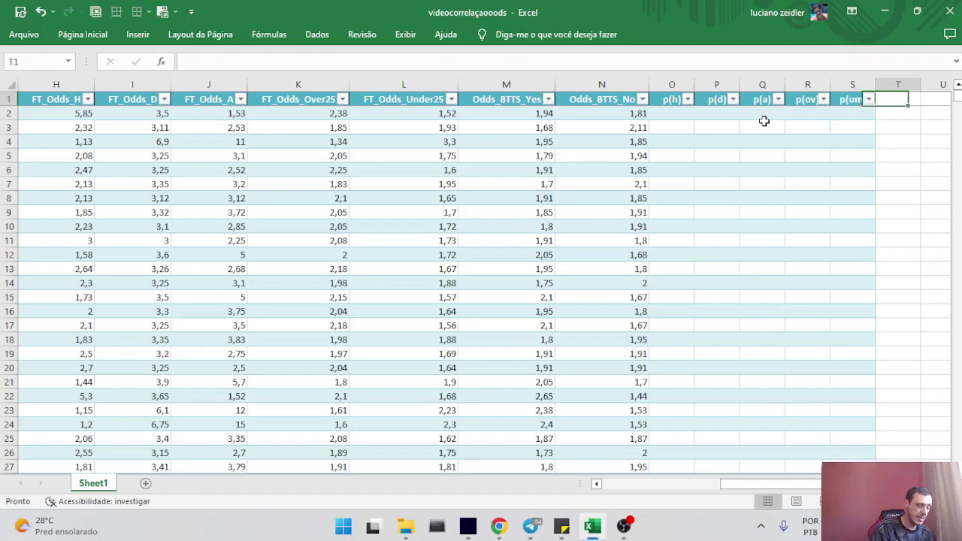
type("p(btts)")
key("Tab")
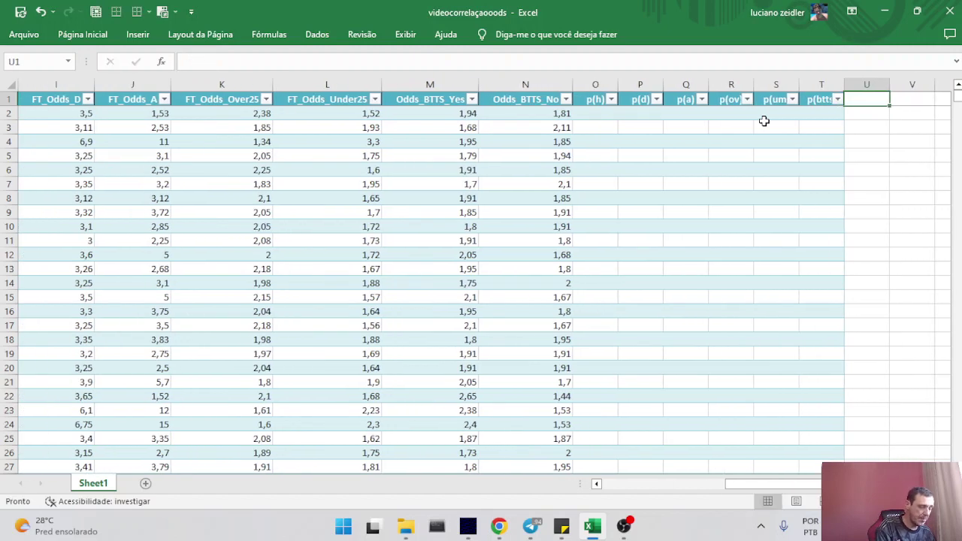
type("p(bttn)")
key("Return")
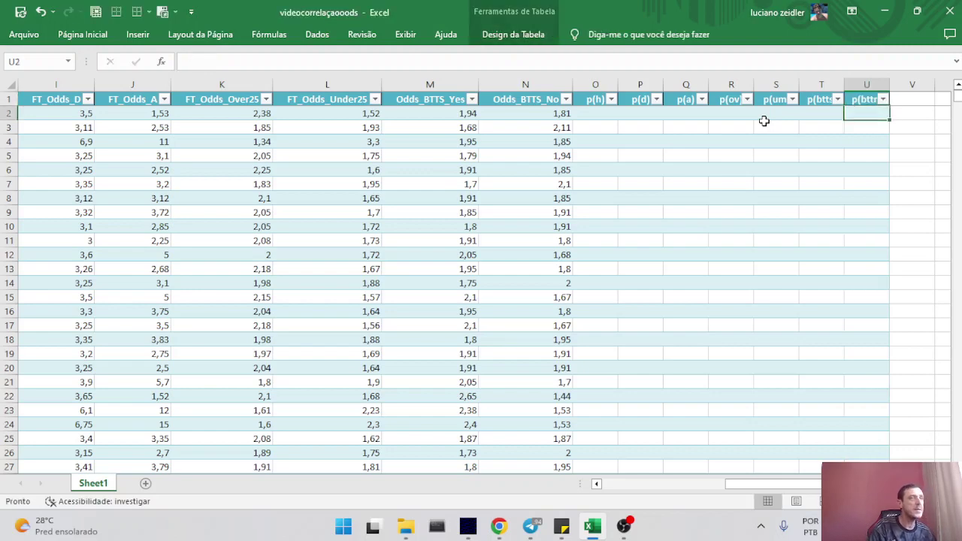
left_click_drag(595, 83, 845, 86)
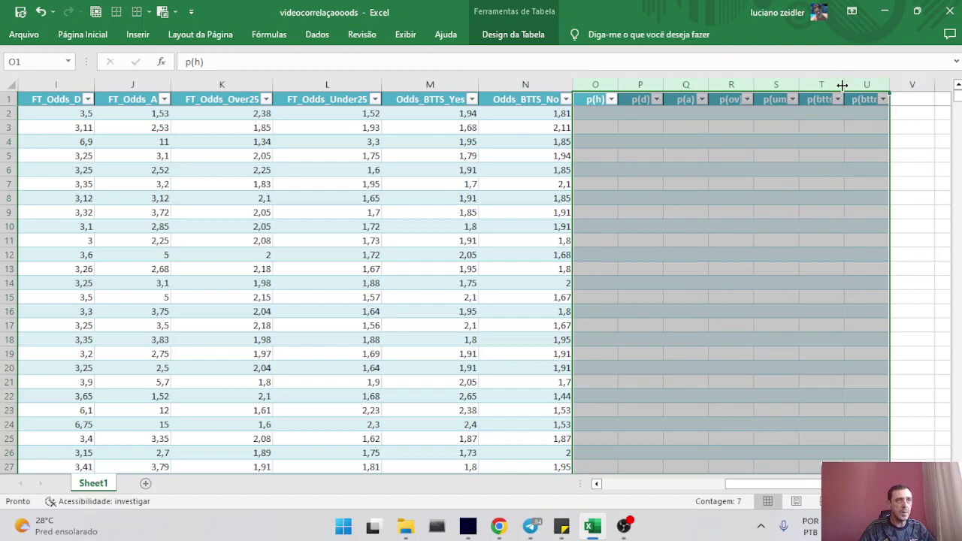
double_click(843, 84)
Step: Fill the p(h) column with the formula =1/[@[FT_Odds_H]], entered in cell O2
left_click(591, 112)
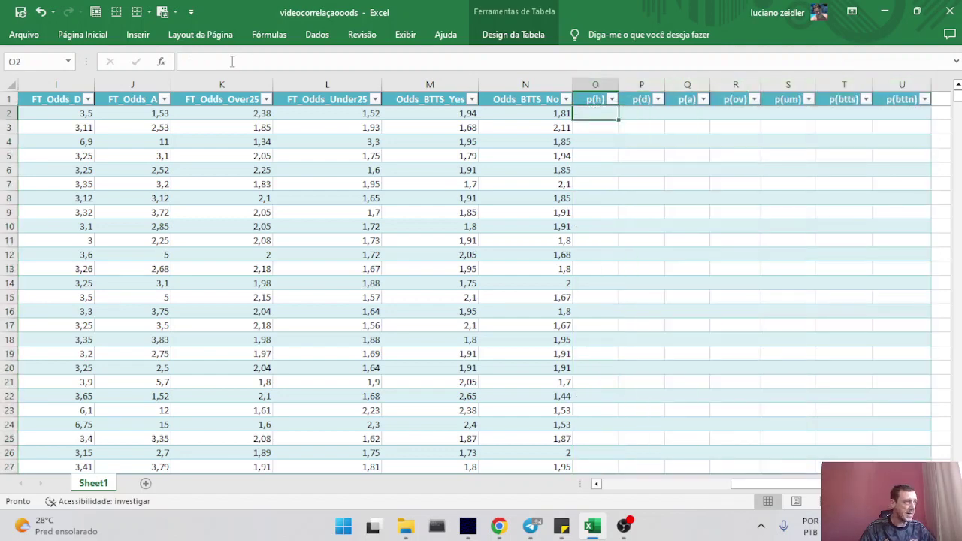
left_click(232, 62)
type("=")
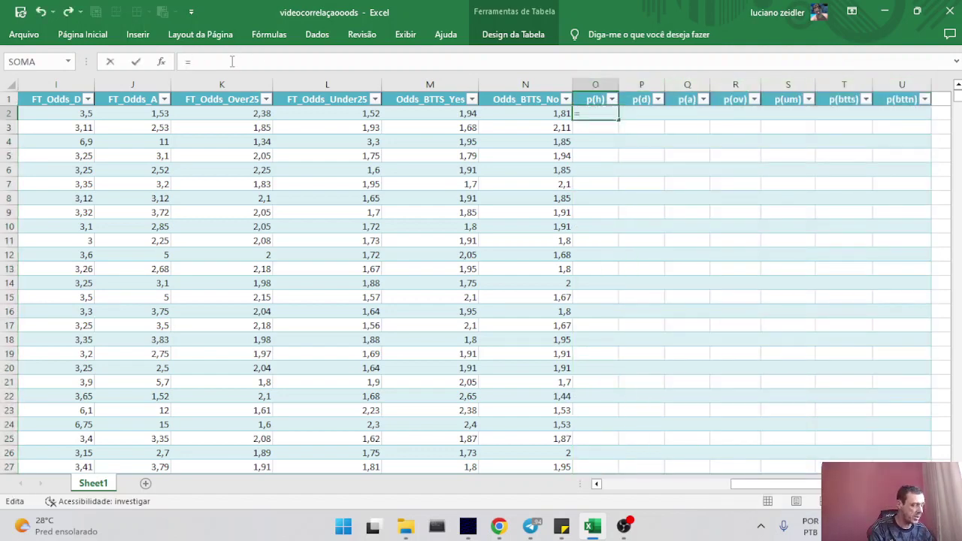
type("1/")
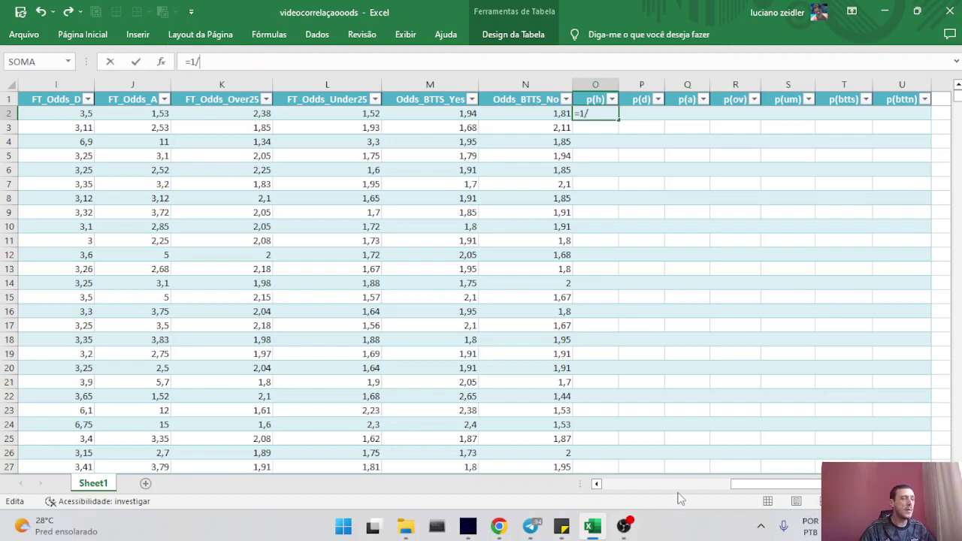
left_click(597, 485)
left_click(67, 113)
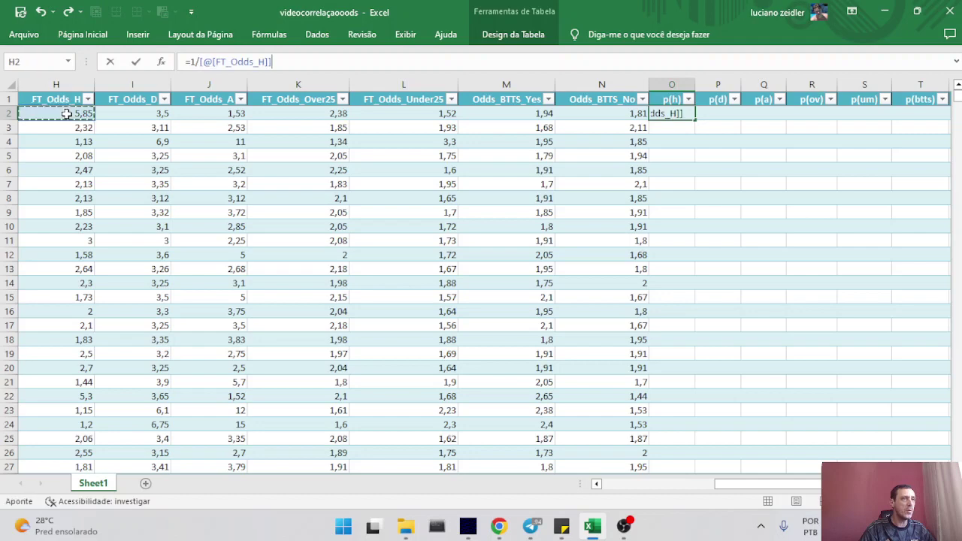
key("Return")
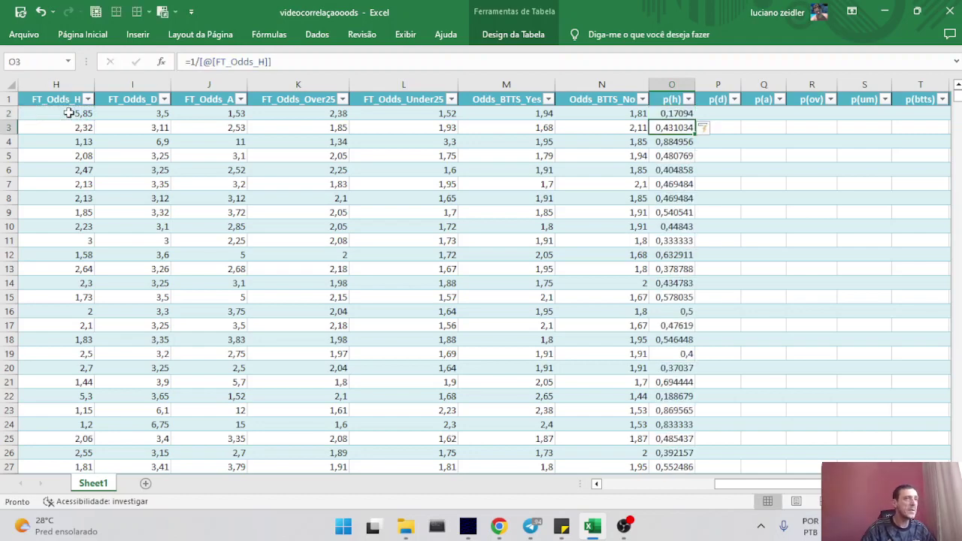
Step: Copy the p(h) formula across to P2:U2 and fill those six columns down to the end of the table
left_click(686, 115)
left_click_drag(804, 486, 821, 486)
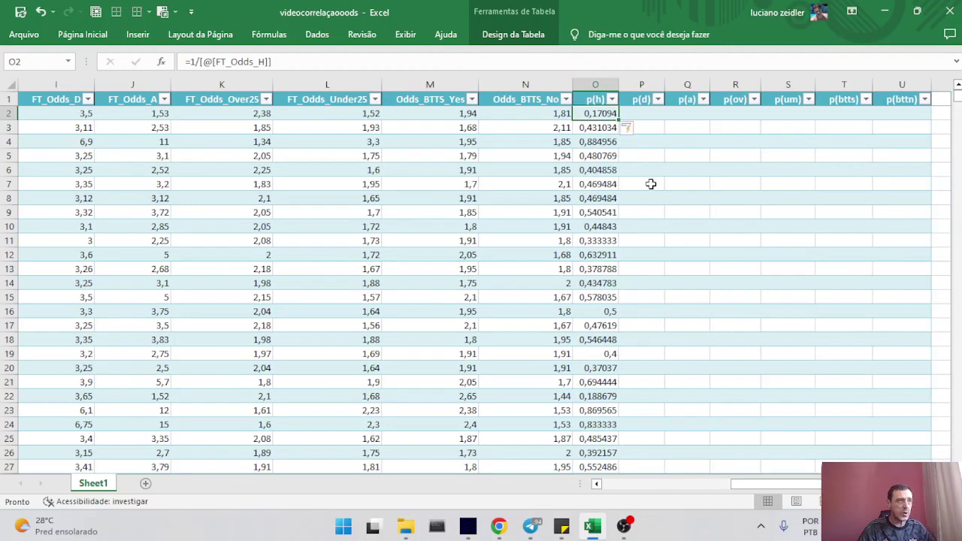
left_click_drag(739, 121, 915, 113)
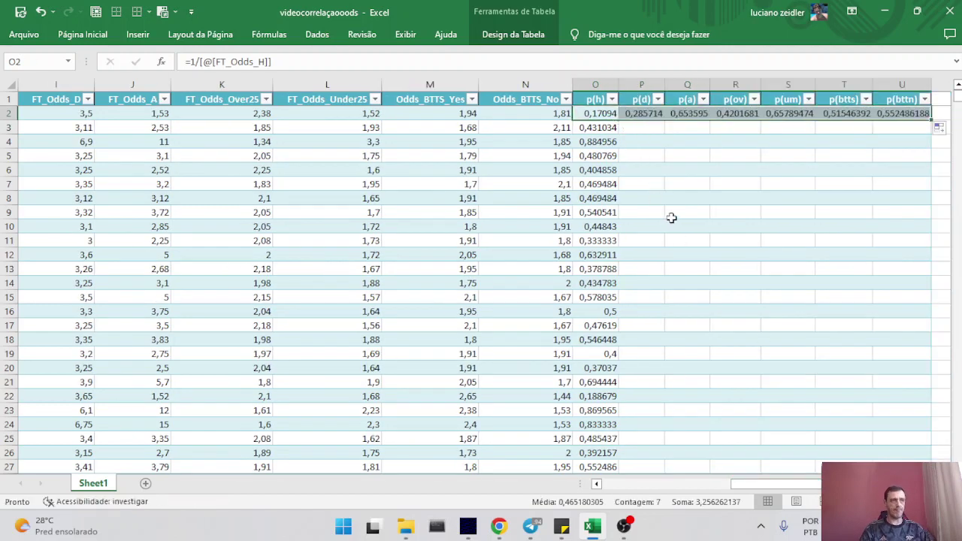
left_click_drag(648, 112, 921, 114)
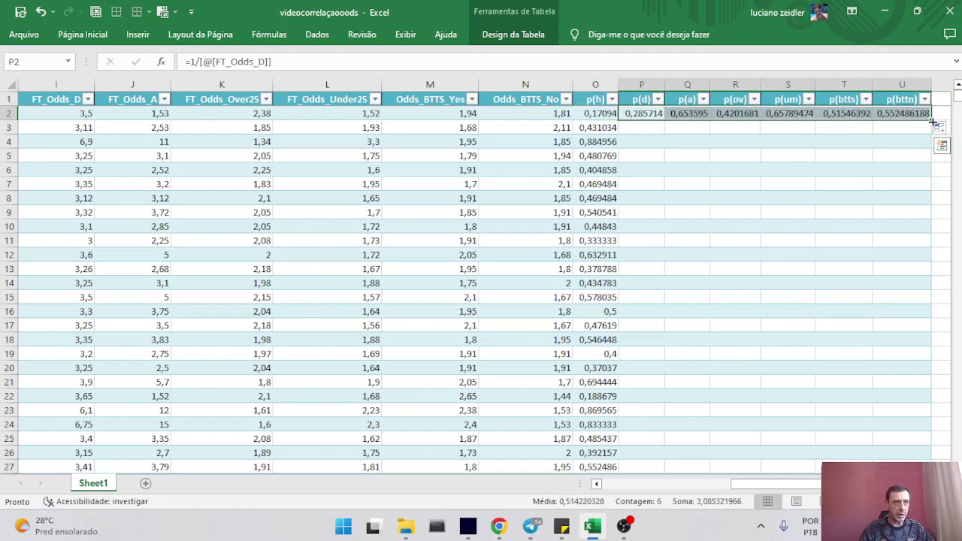
double_click(931, 119)
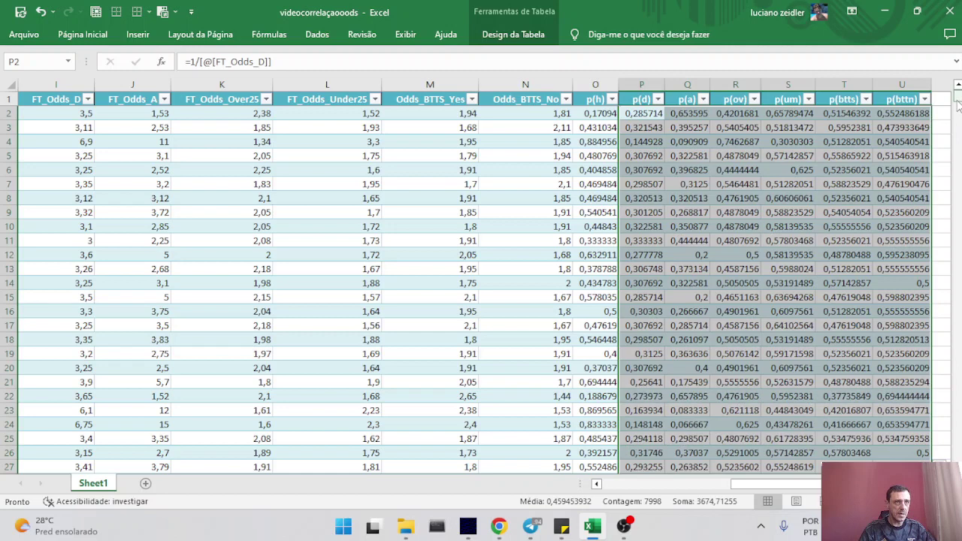
left_click(646, 225)
Step: Check the probability columns at the end of the table, around the last data row
left_click(598, 113)
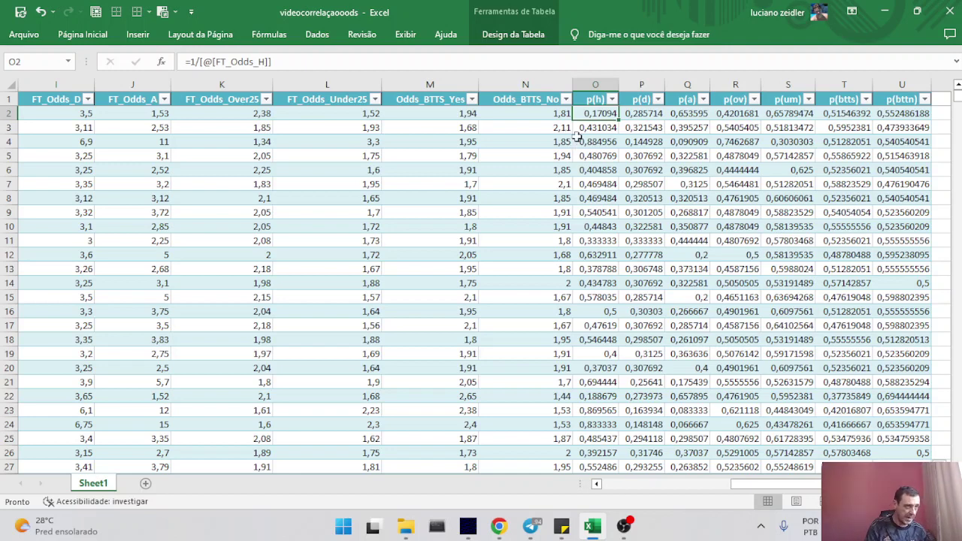
key("ctrl+shift+Down")
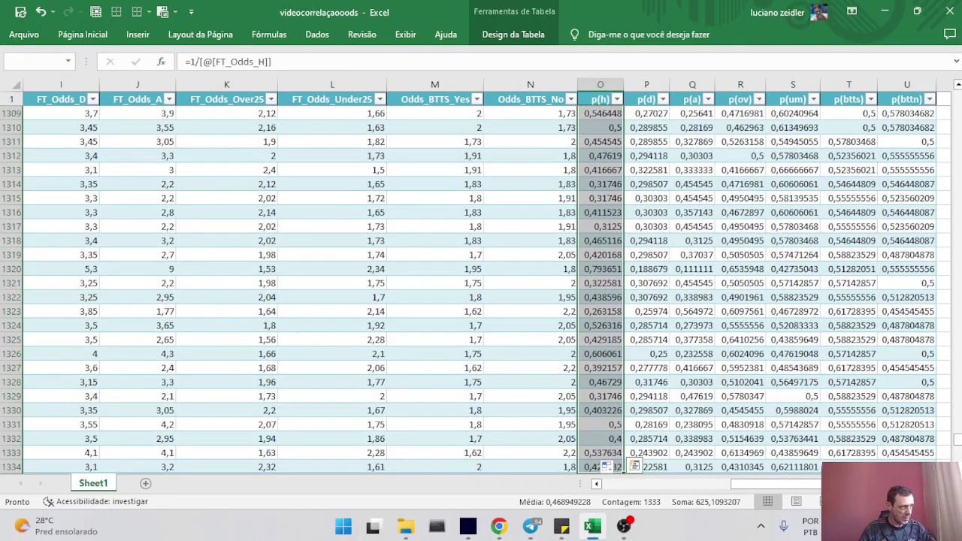
scroll(260, 421, "down", 1)
left_click(12, 411)
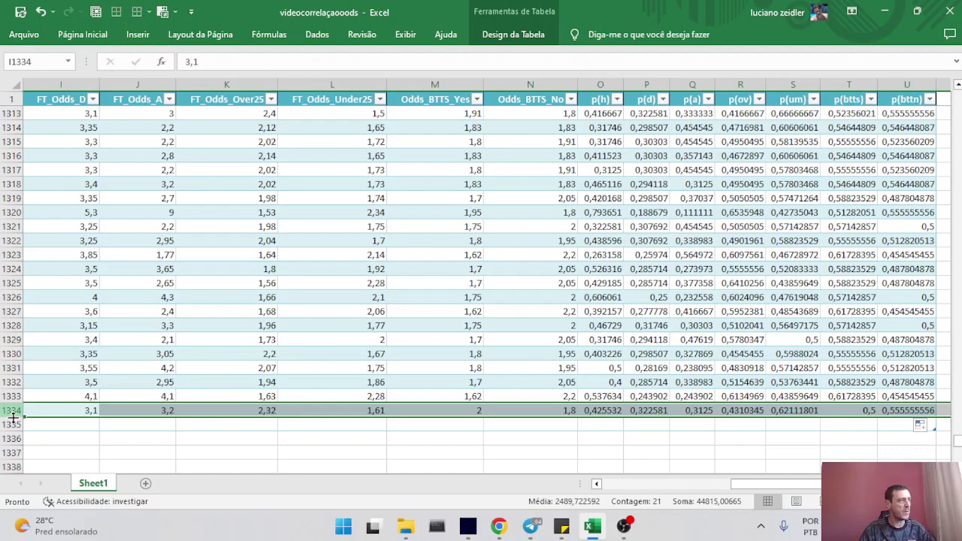
left_click(609, 425)
scroll(918, 398, "down", 1)
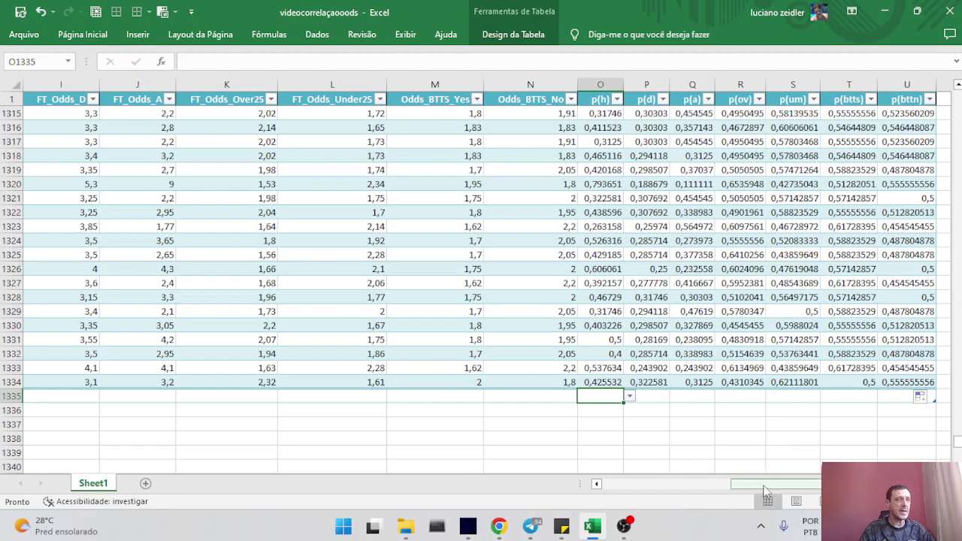
left_click_drag(763, 484, 800, 486)
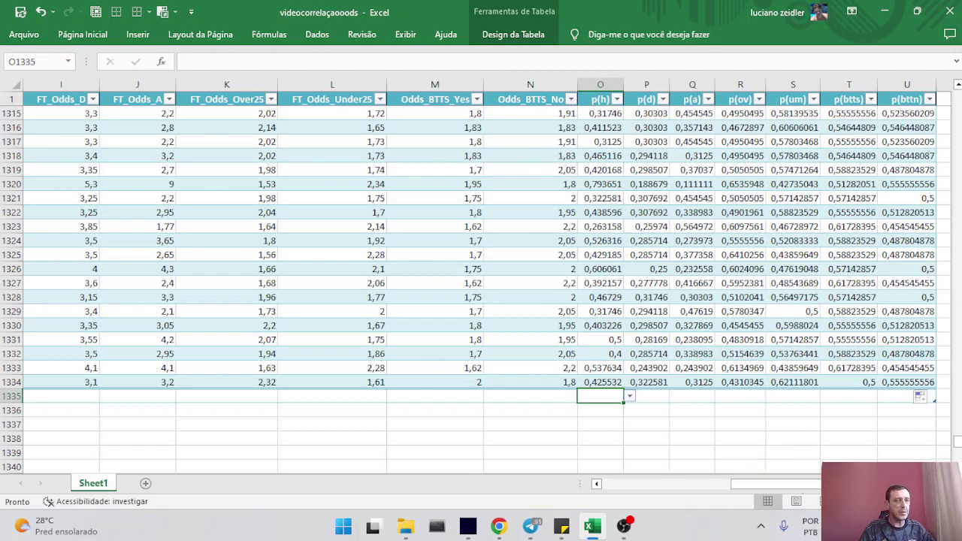
left_click(945, 484)
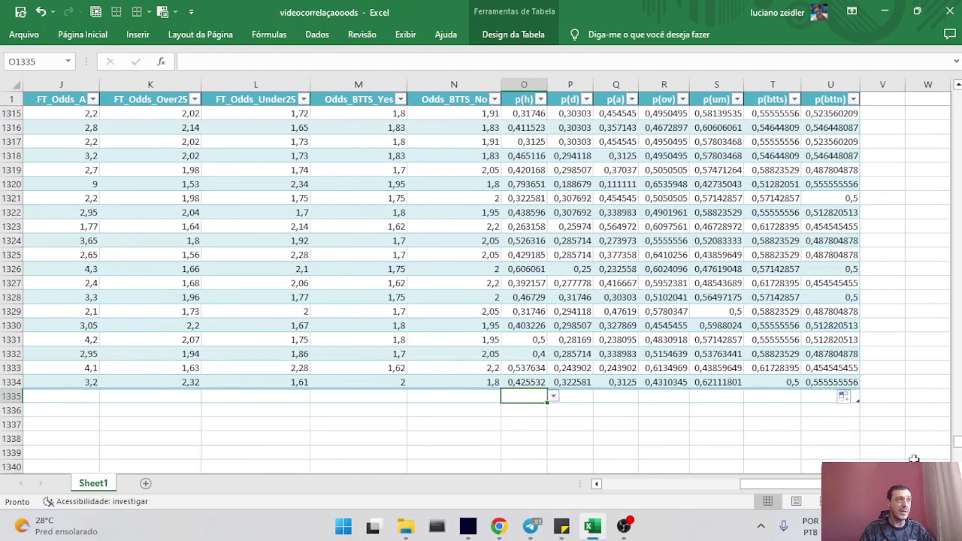
left_click(666, 83)
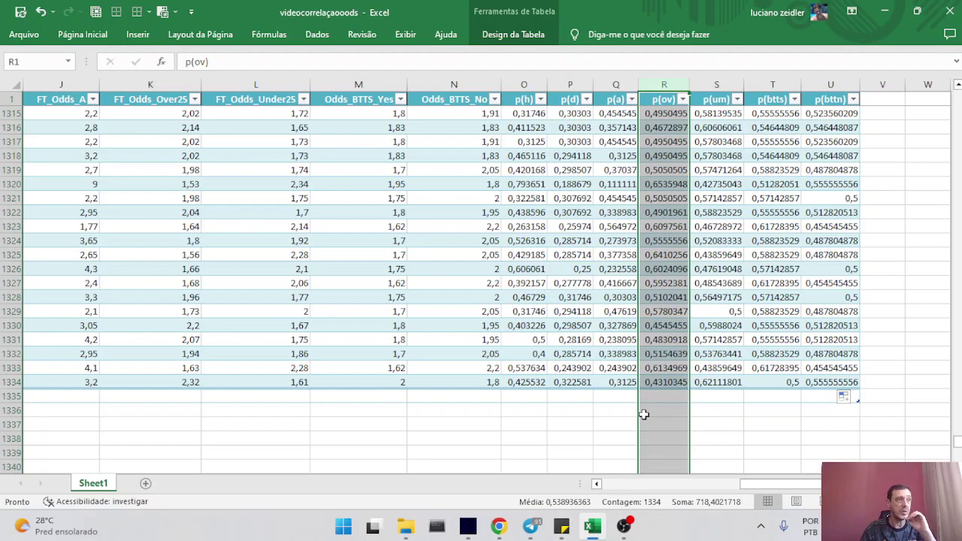
left_click(530, 396)
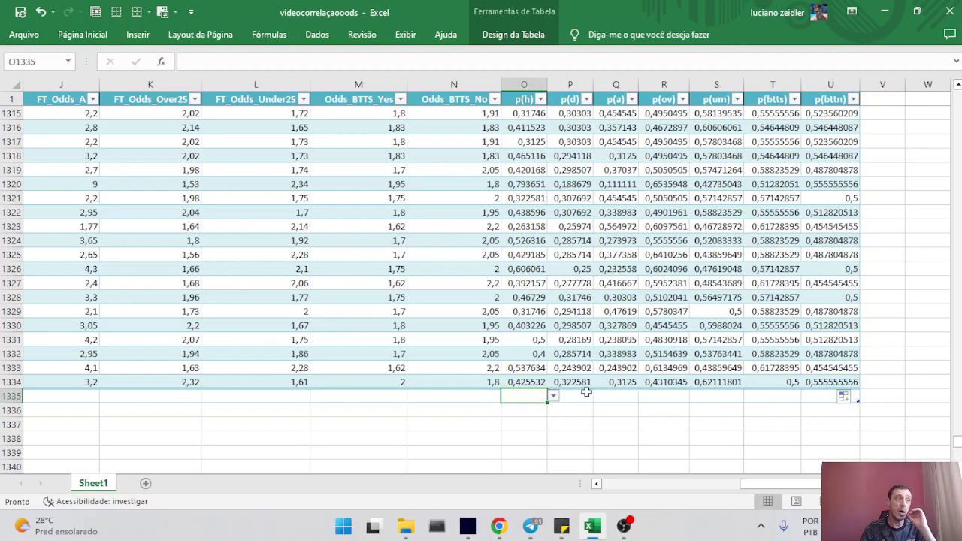
left_click(526, 384)
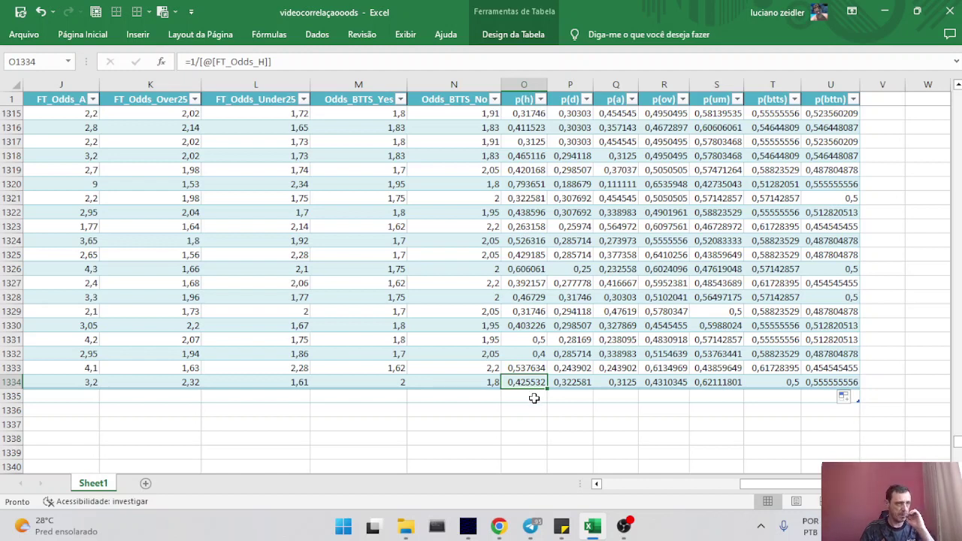
Step: Begin a CORREL formula in cell O1335 below the table, with the p(h) data column as the first array
left_click(534, 399)
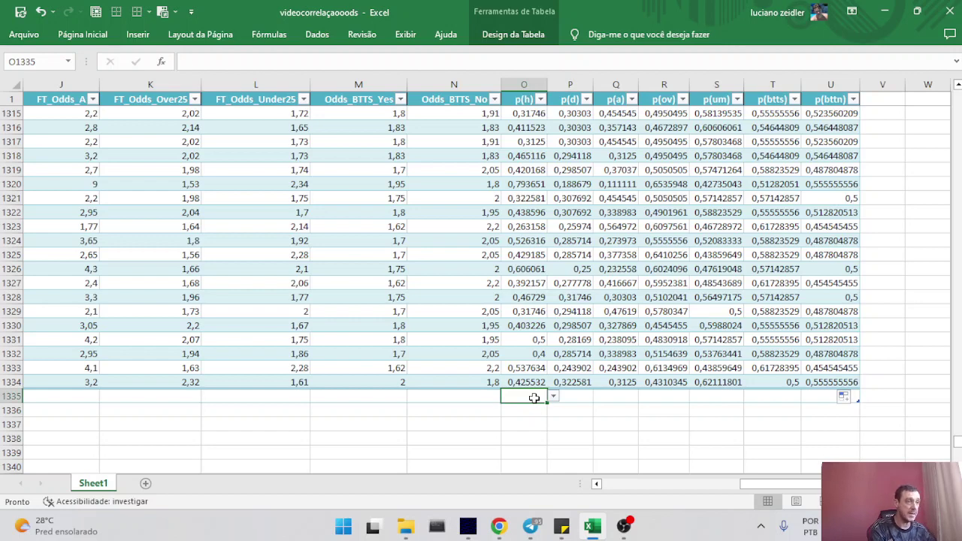
type("=corre")
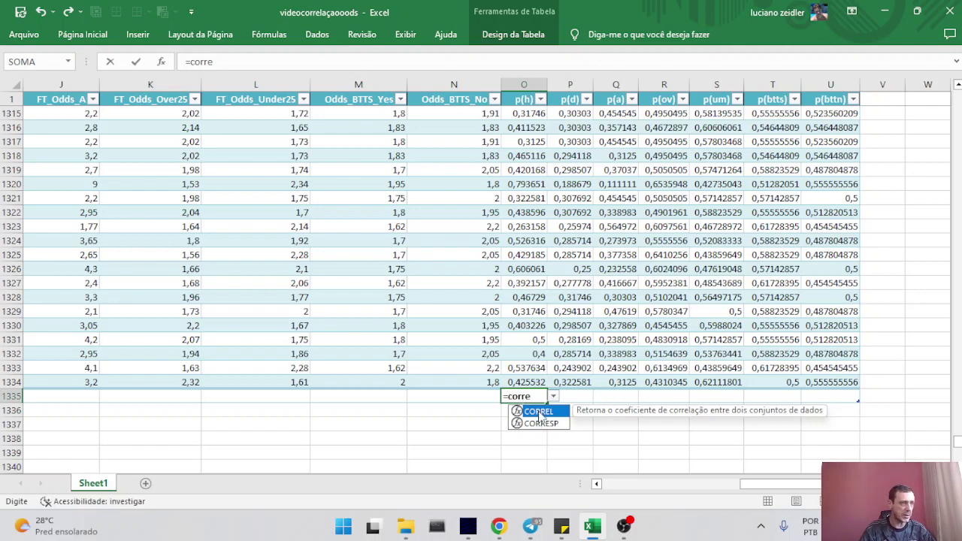
double_click(540, 413)
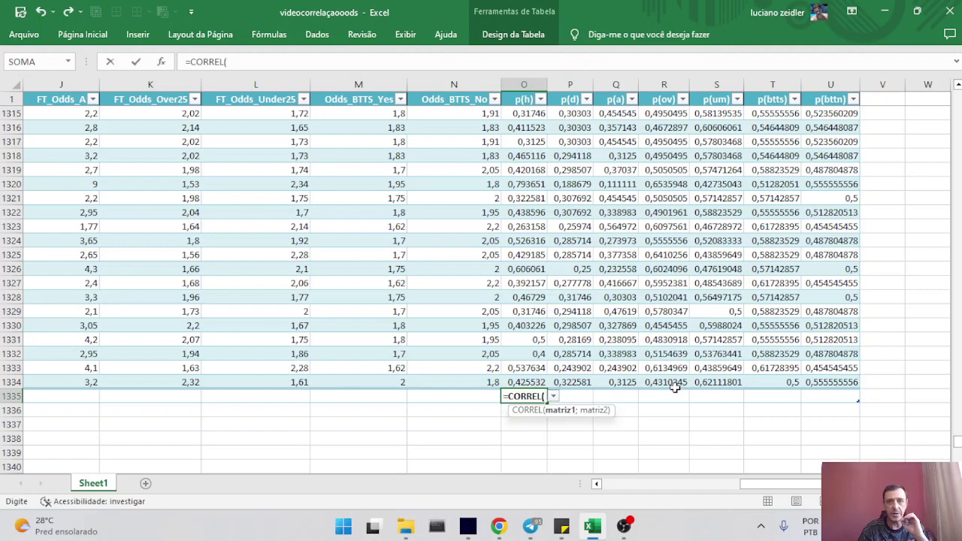
left_click(525, 382)
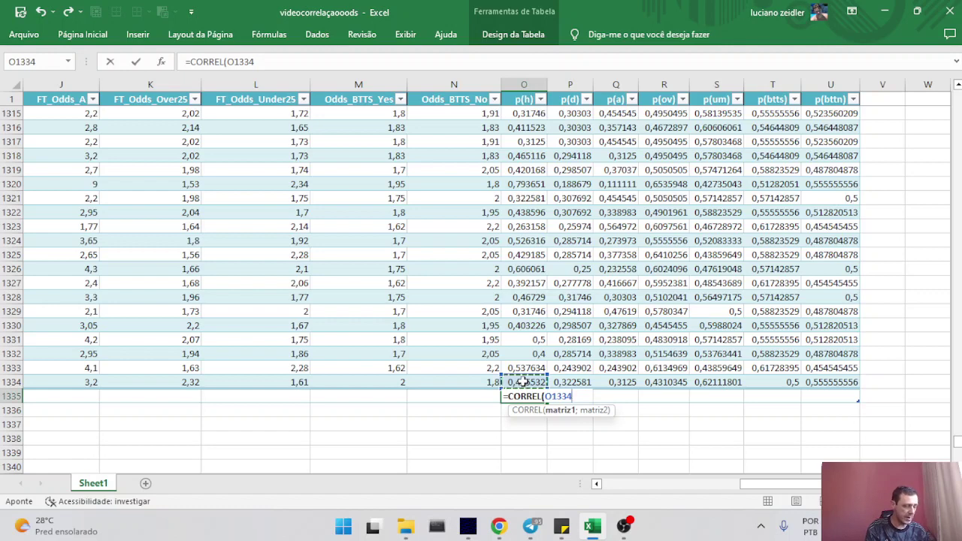
key("ctrl+shift+Up")
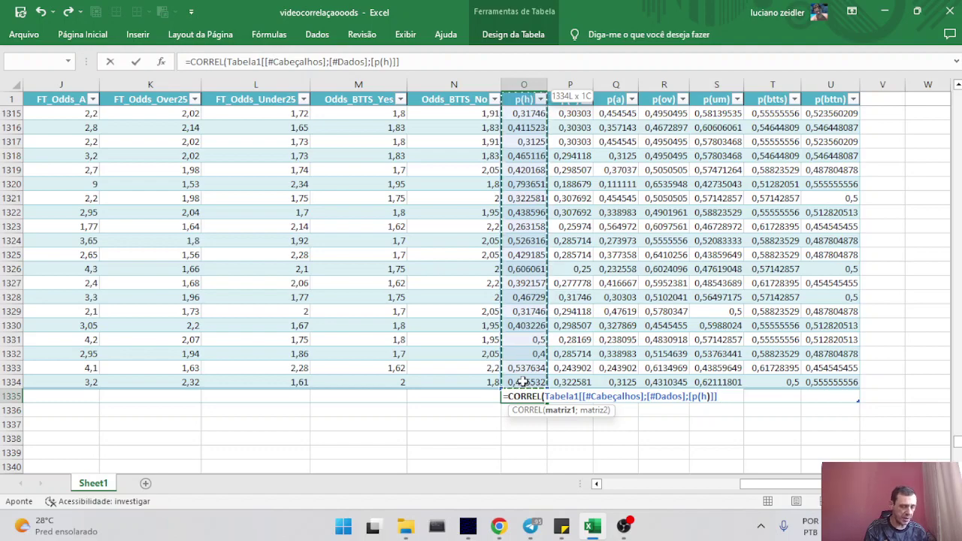
key("shift+Down")
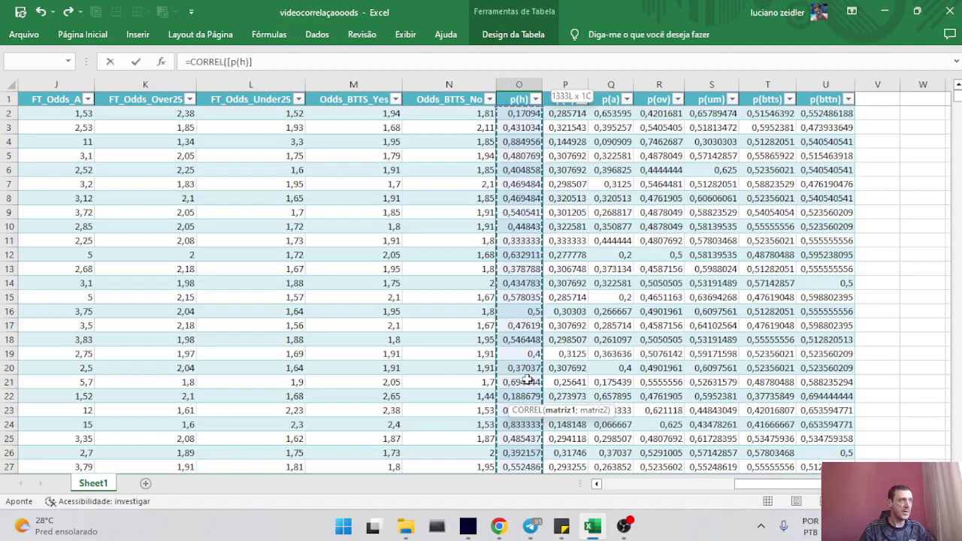
left_click(262, 62)
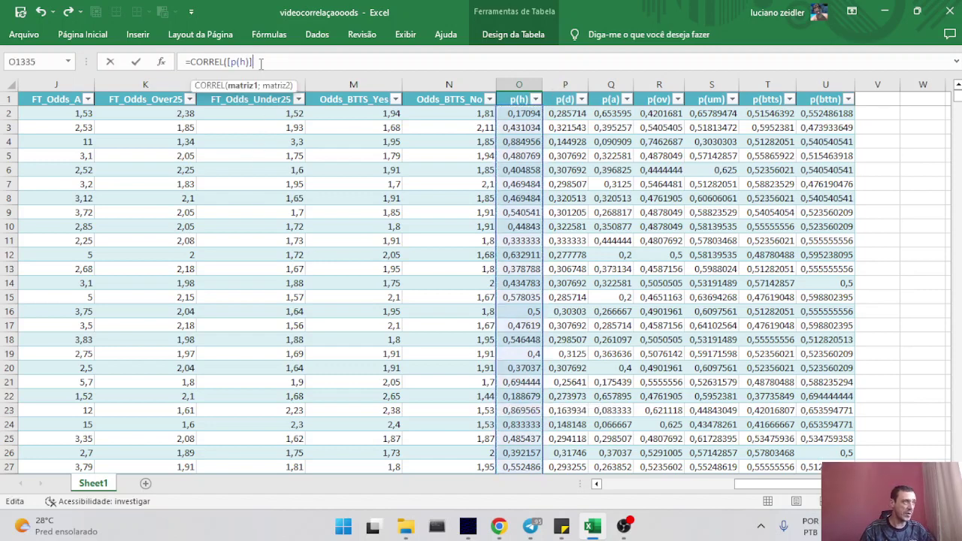
Step: Add the p(ov) data column as the second array and enter the finished formula =CORREL([p(h)];[p(ov)]) in O1335
type(";")
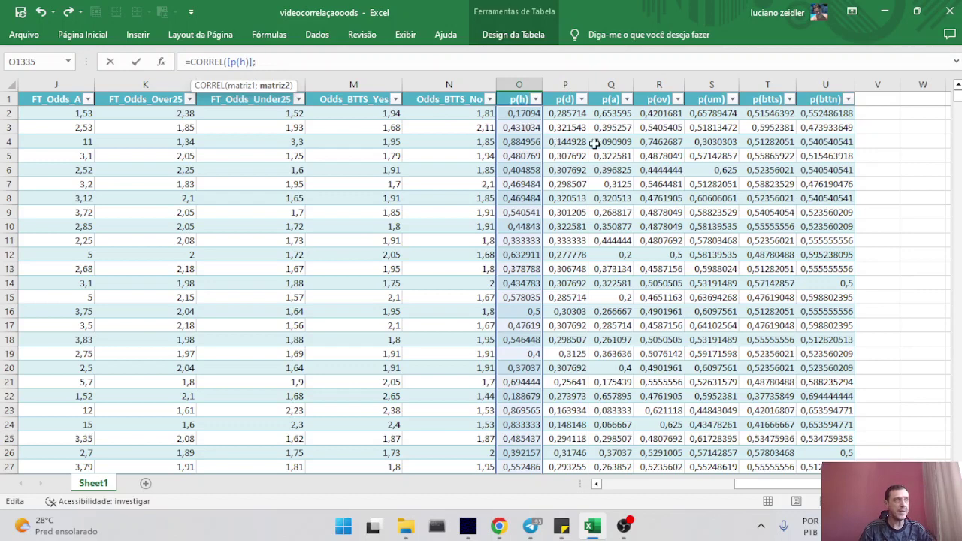
left_click(663, 115)
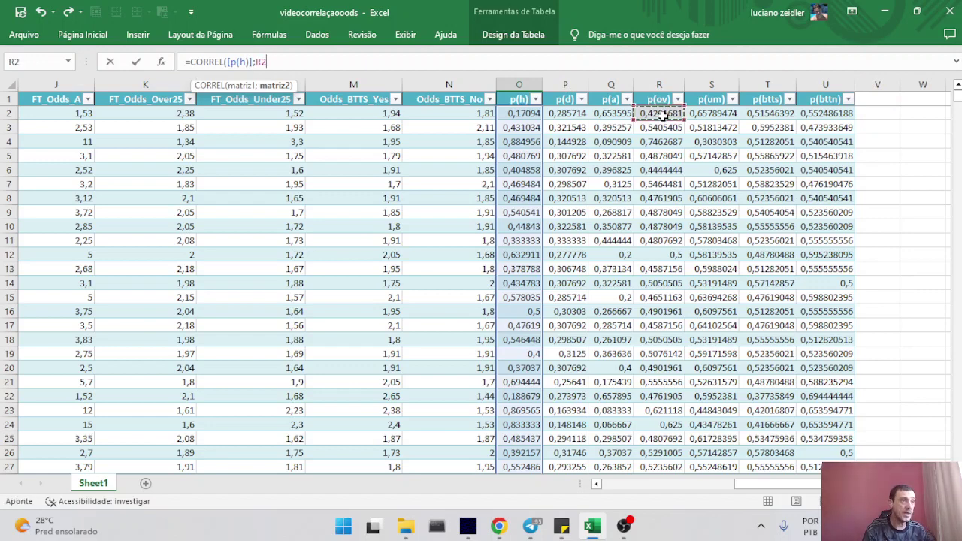
key("ctrl+shift+Down")
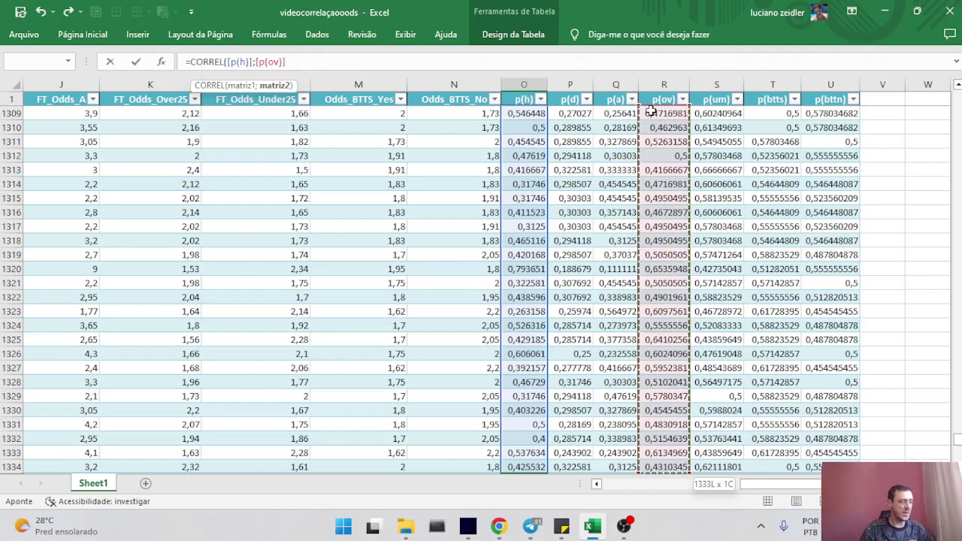
type(")")
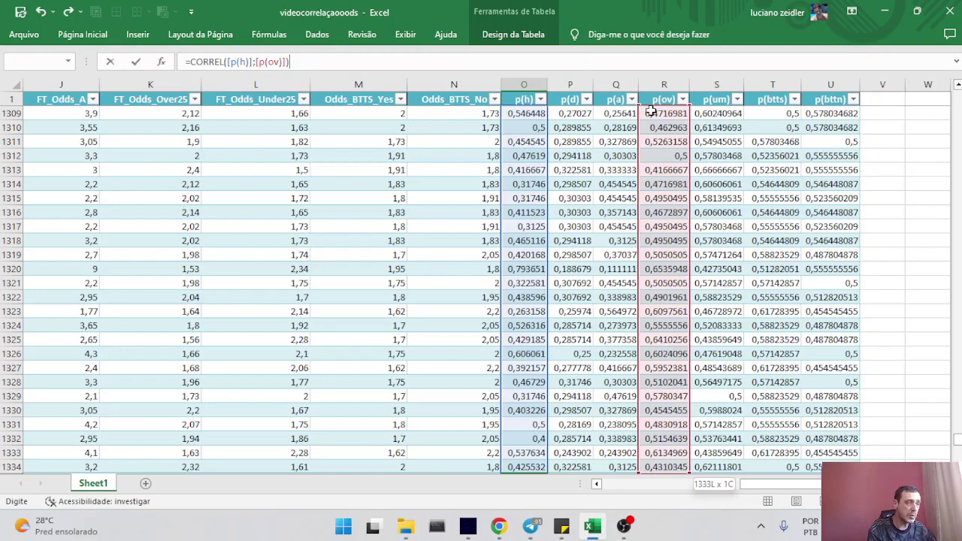
key("Return")
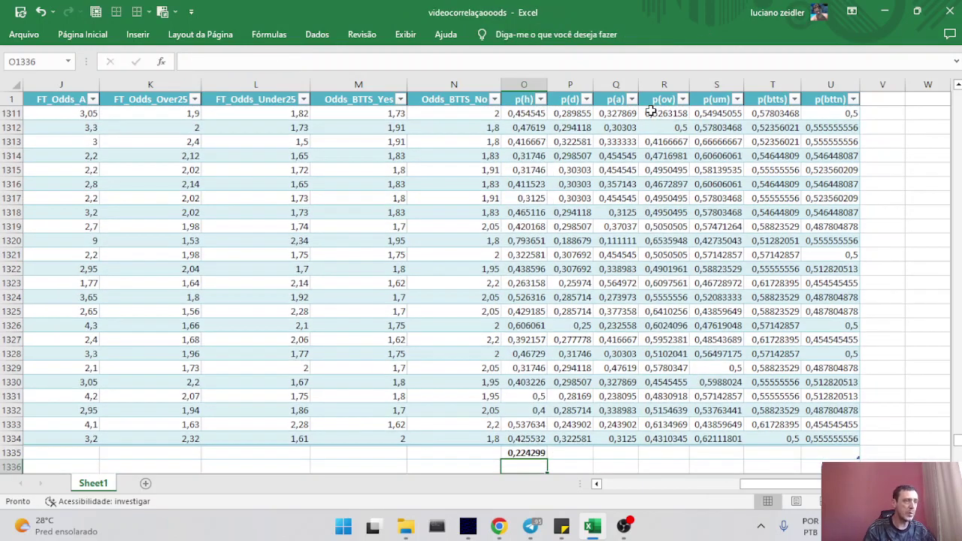
left_click(540, 455)
mouse_move(593, 527)
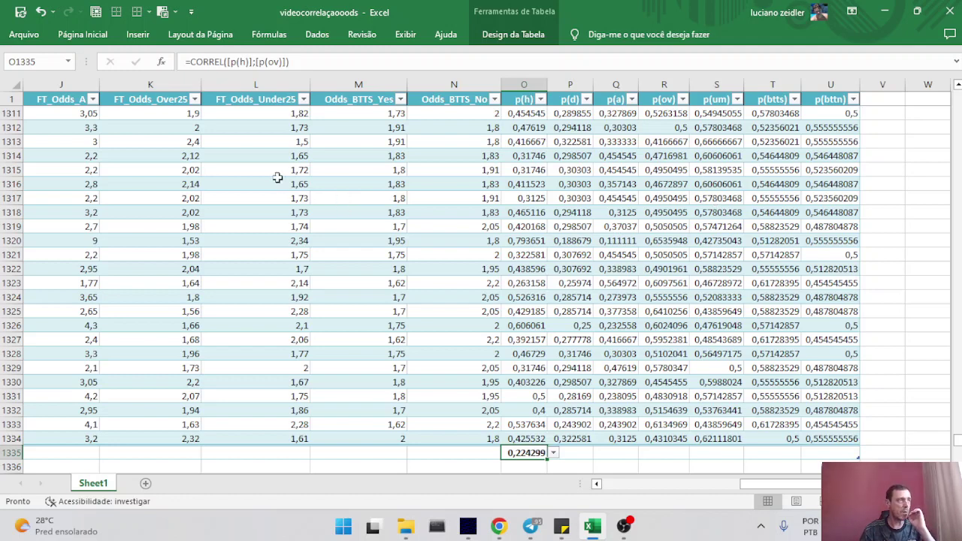
Step: Hide the formula bar and select the empty cell O1337 below the table
left_click(405, 35)
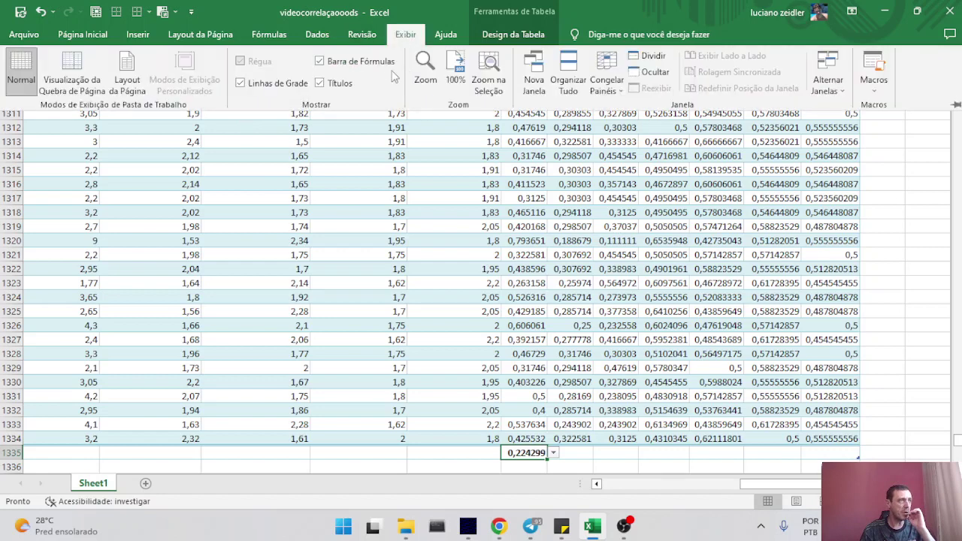
left_click(320, 62)
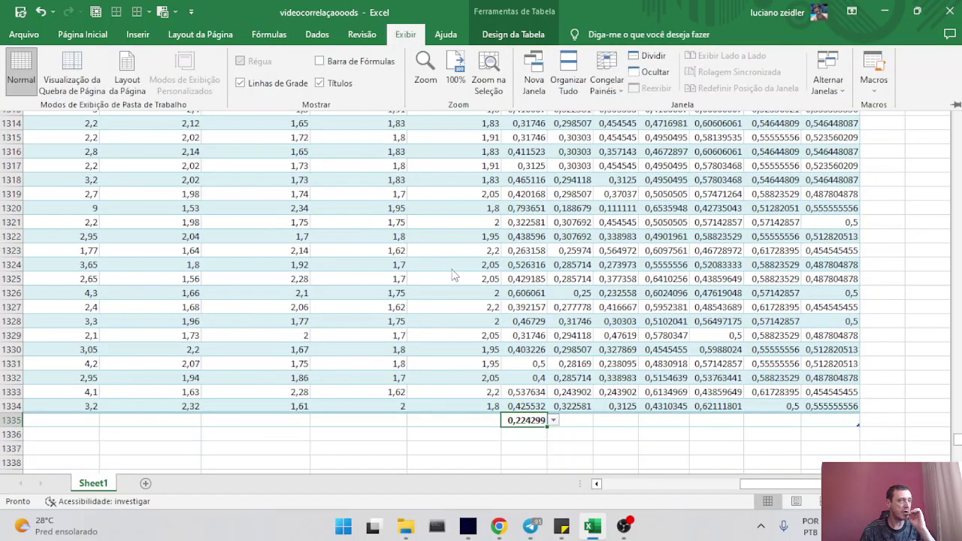
left_click(531, 448)
left_click(531, 449)
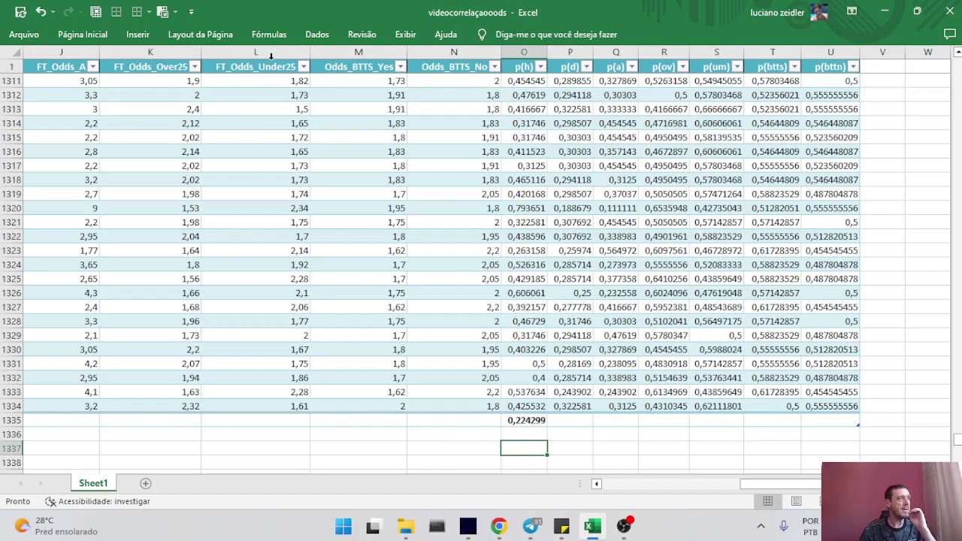
Step: Start the Correlation data analysis tool and set its input range to $O$1:$U$1334, covering the probability columns with their headers
left_click(320, 36)
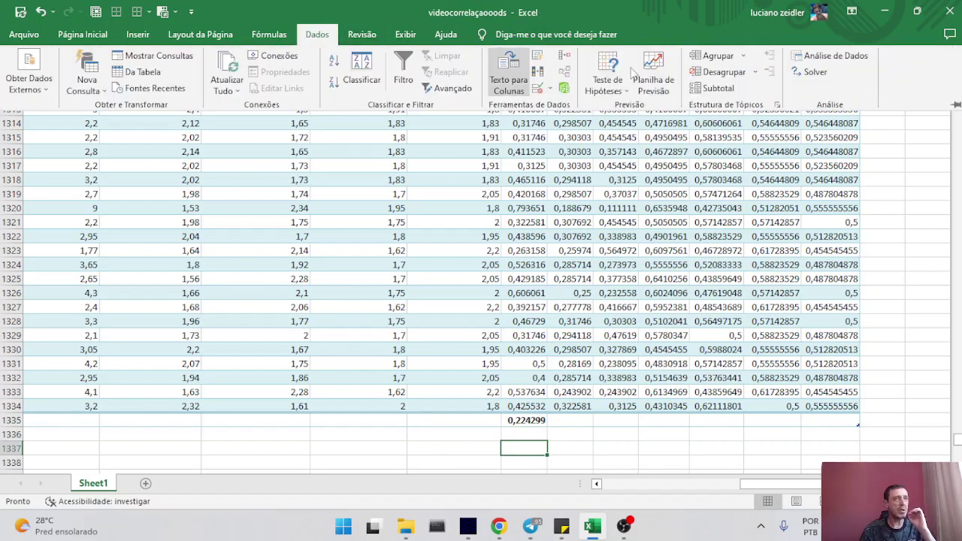
left_click(830, 58)
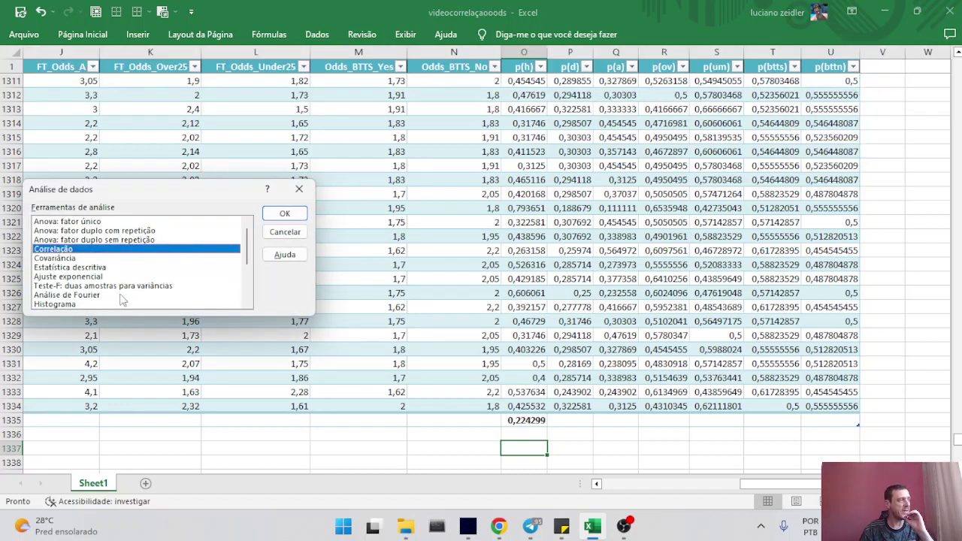
left_click(285, 216)
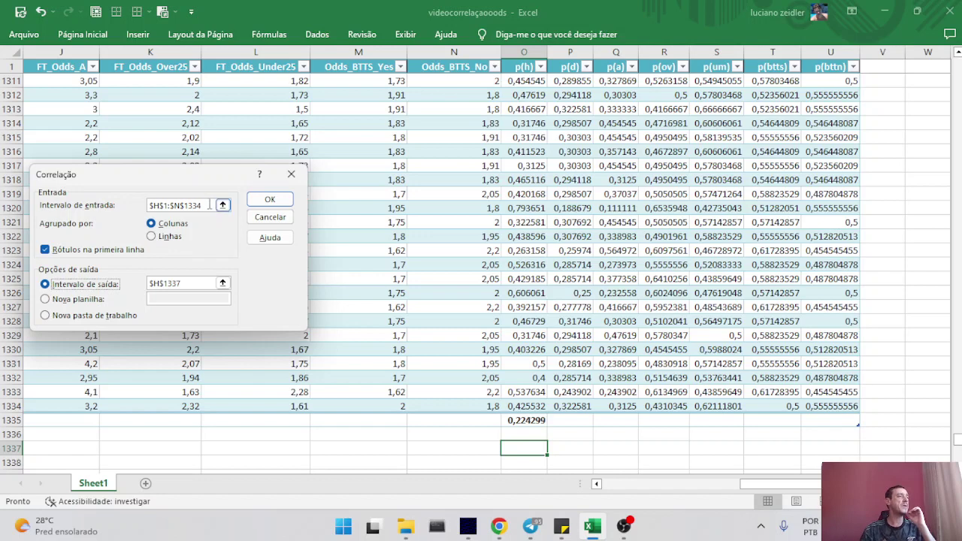
left_click_drag(206, 205, 129, 212)
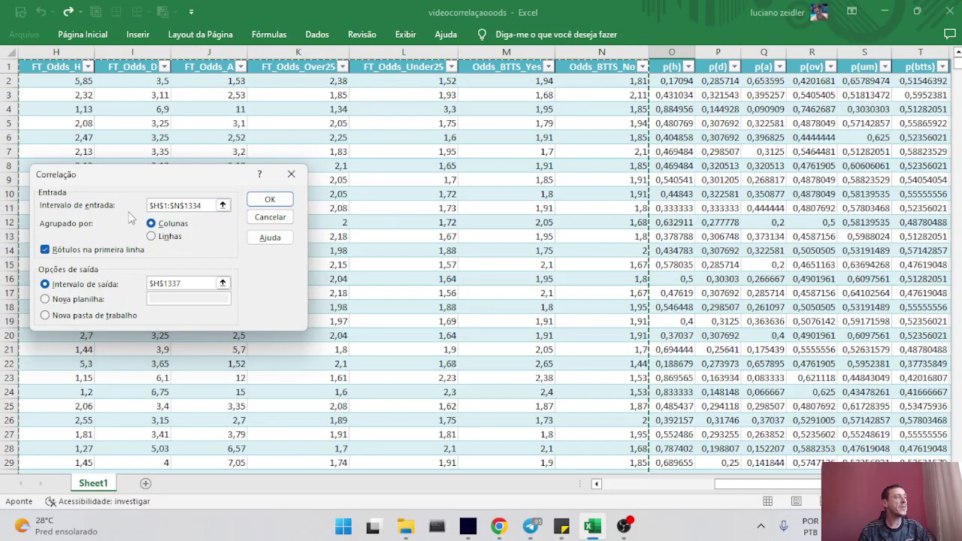
key("BackSpace")
key("BackSpace")
key("BackSpace")
key("BackSpace")
key("BackSpace")
key("BackSpace")
key("BackSpace")
key("BackSpace")
key("BackSpace")
key("BackSpace")
key("BackSpace")
key("BackSpace")
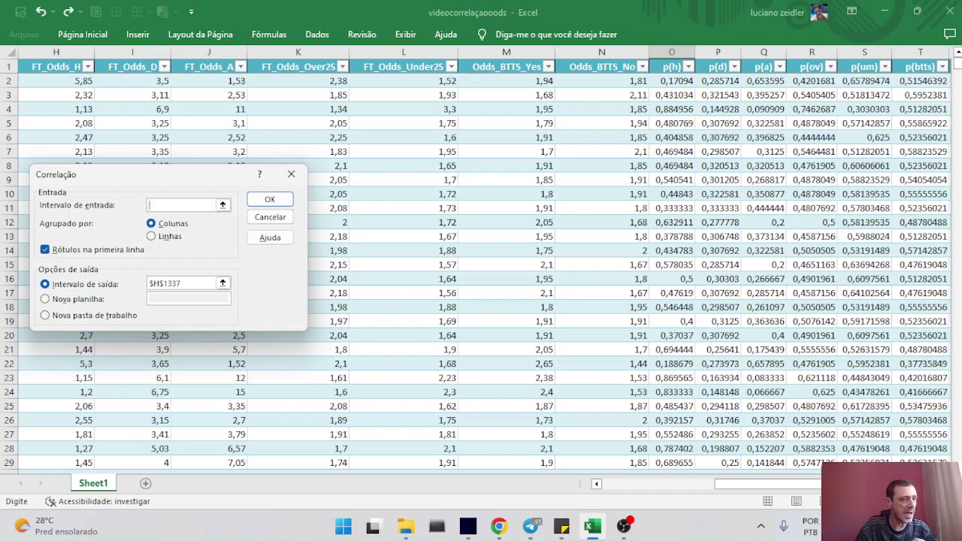
left_click(671, 81)
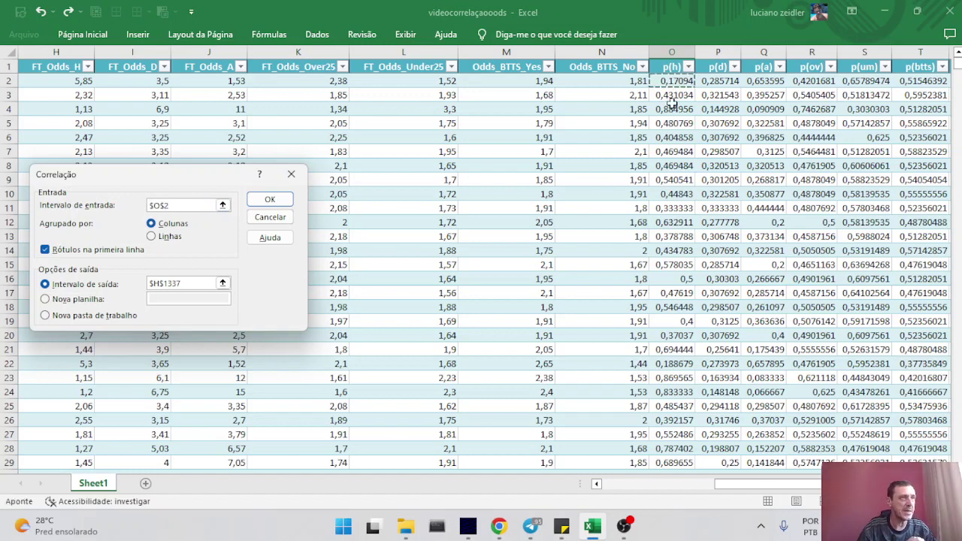
left_click(672, 68)
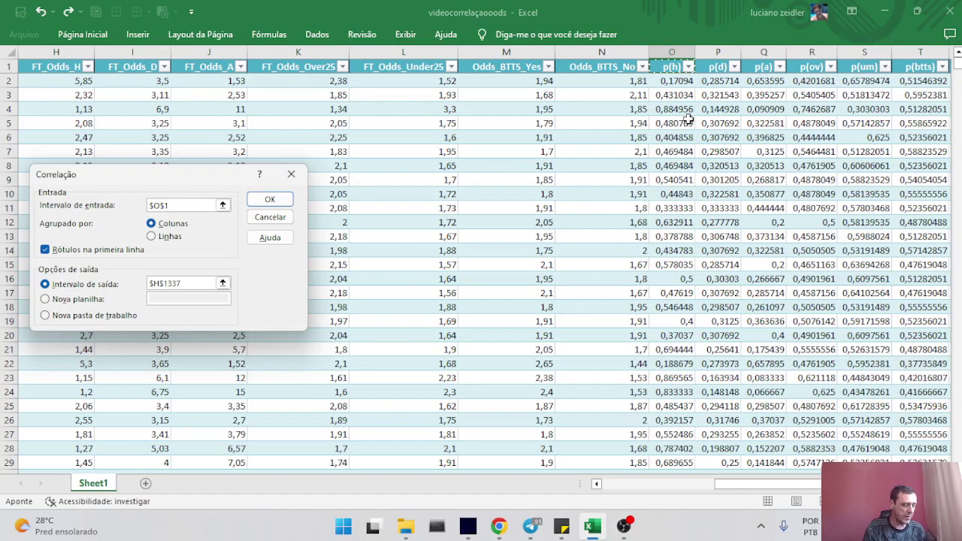
key("ctrl+shift+Right")
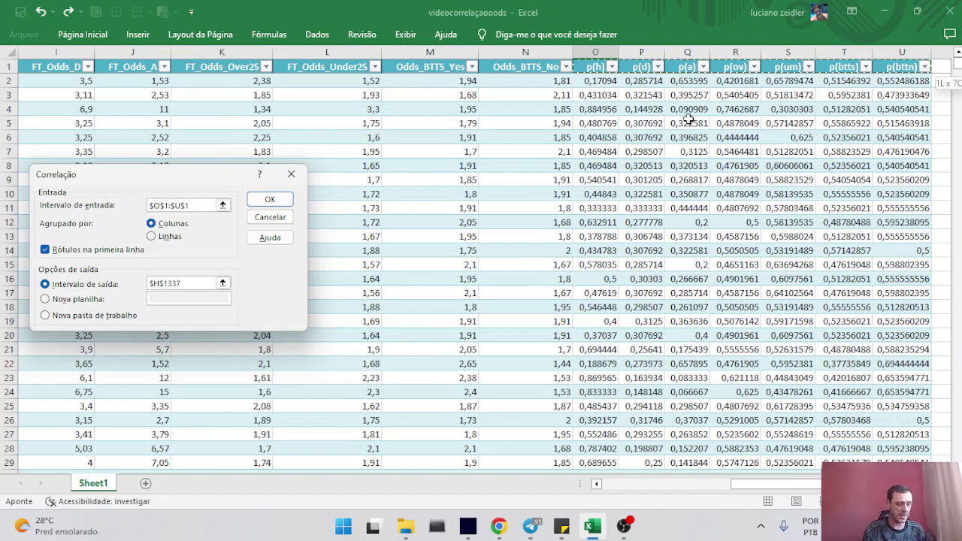
key("ctrl+shift+Down")
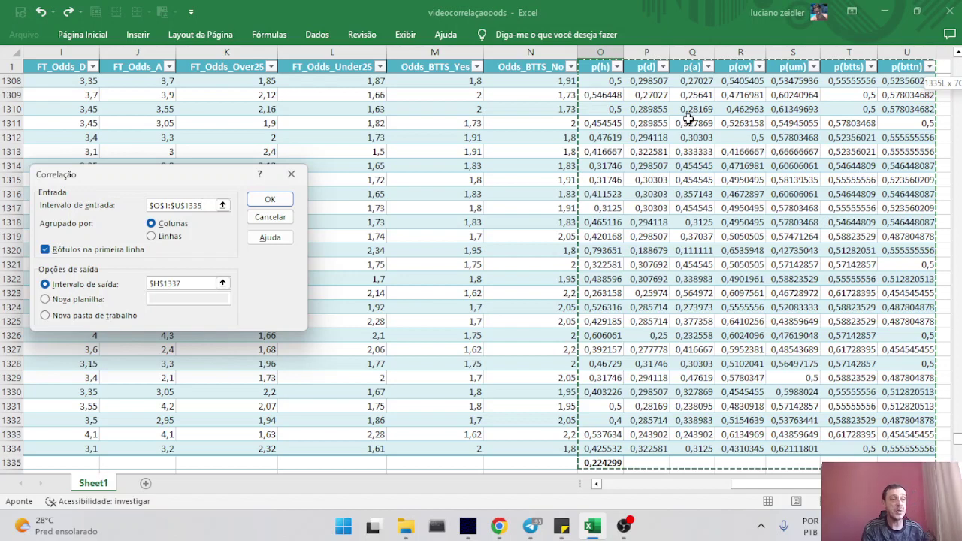
key("shift+Up")
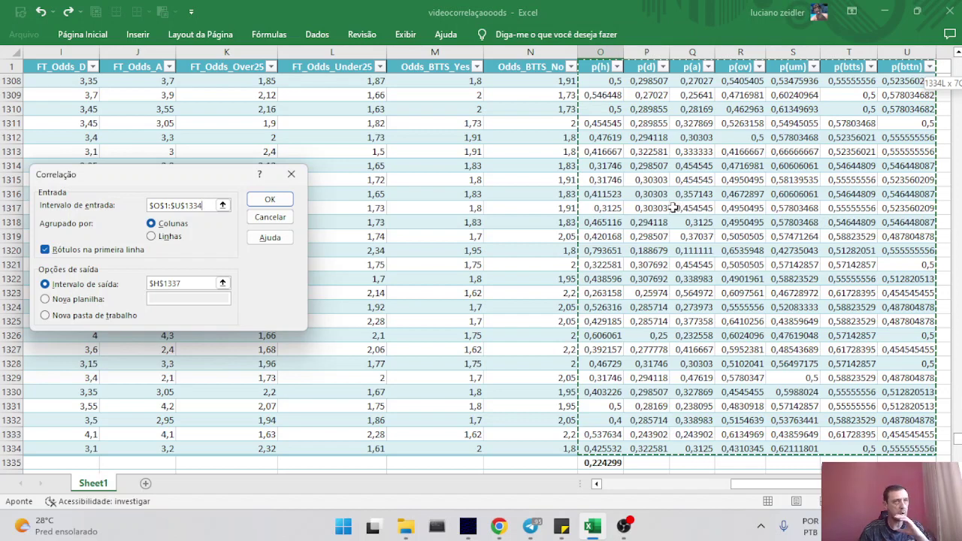
left_click(44, 251)
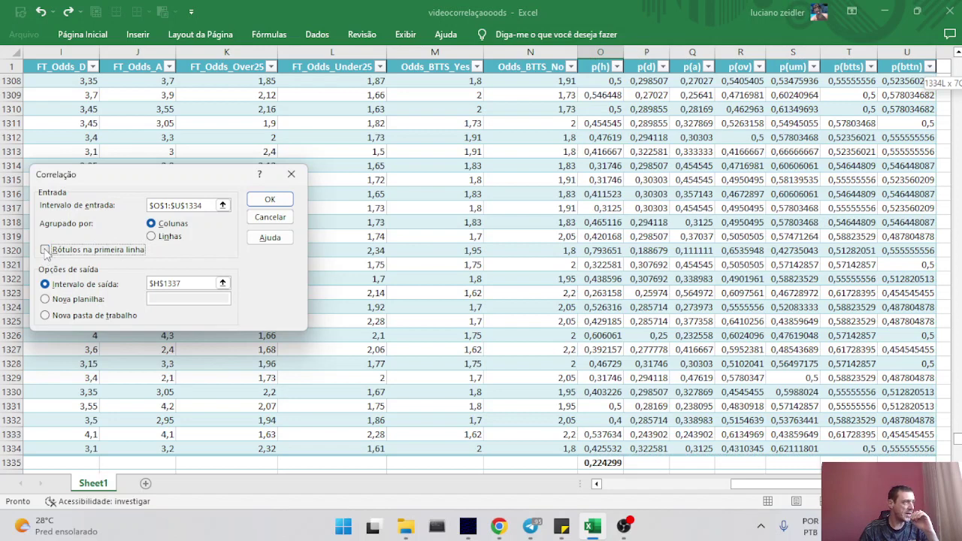
left_click(44, 250)
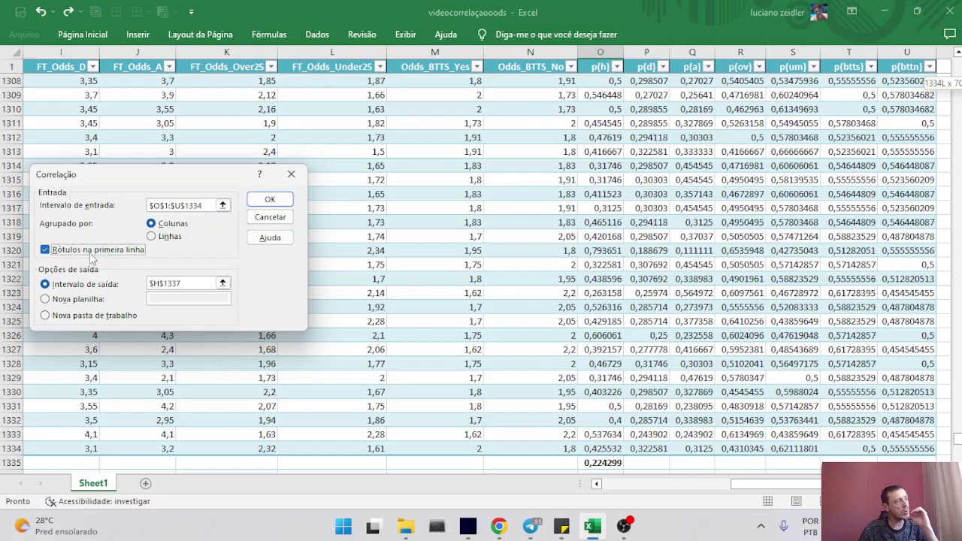
left_click(45, 300)
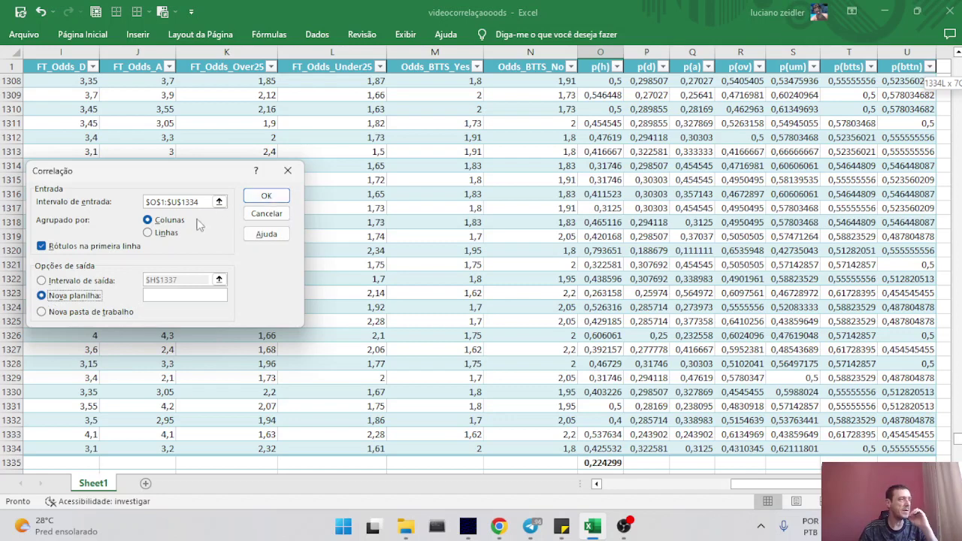
left_click(41, 280)
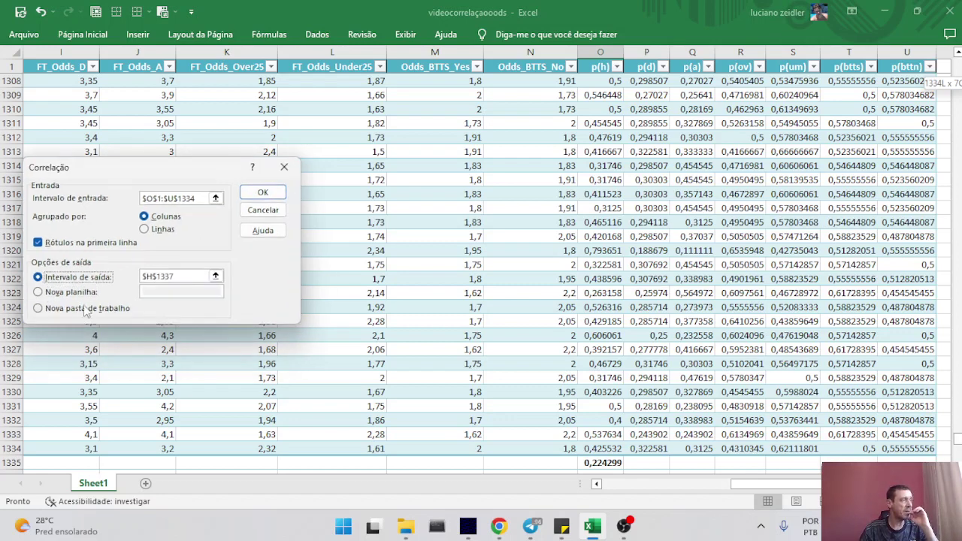
Step: Set the output range of the correlation analysis to $P$1336
left_click_drag(188, 275, 130, 284)
key("BackSpace")
left_click(722, 448)
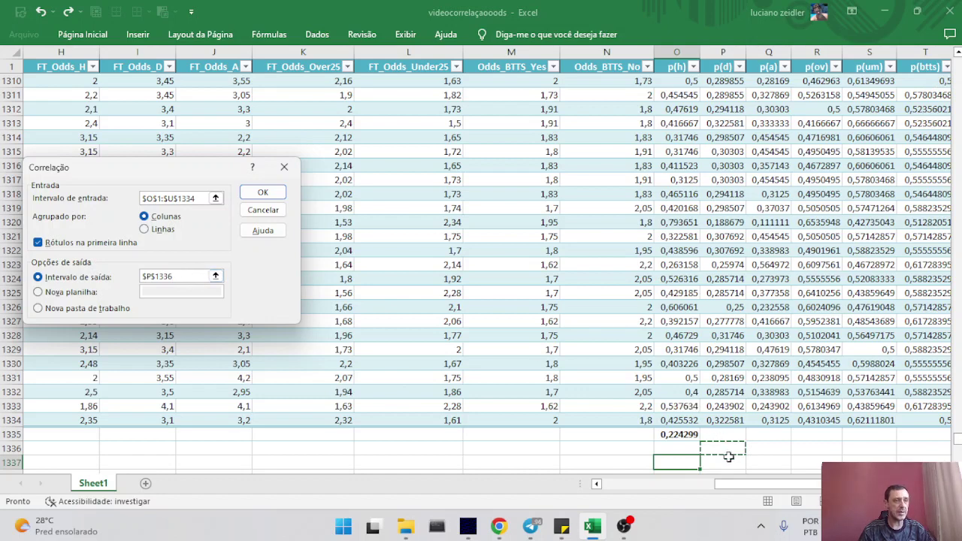
Step: Run the correlation analysis with the chosen ranges to generate the matrix below the table
left_click(263, 192)
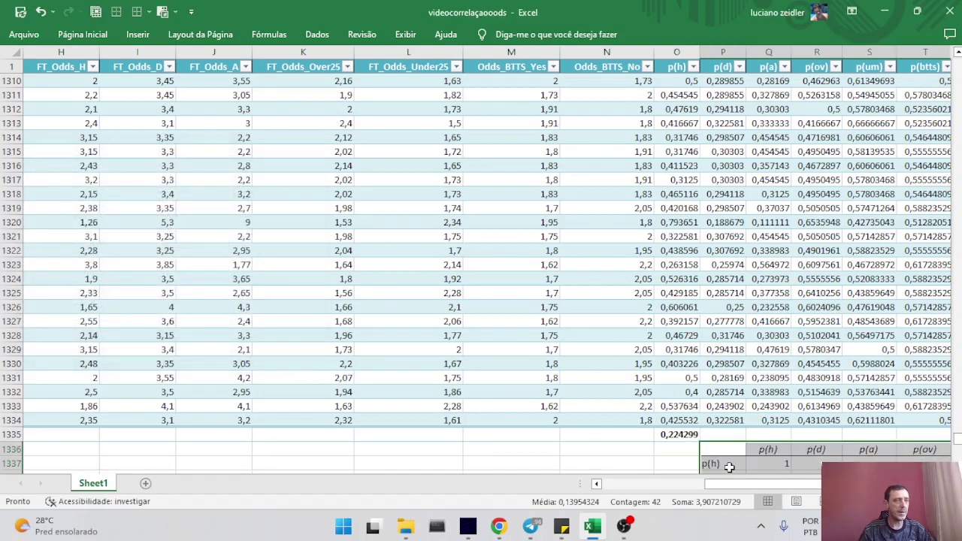
left_click_drag(756, 483, 782, 484)
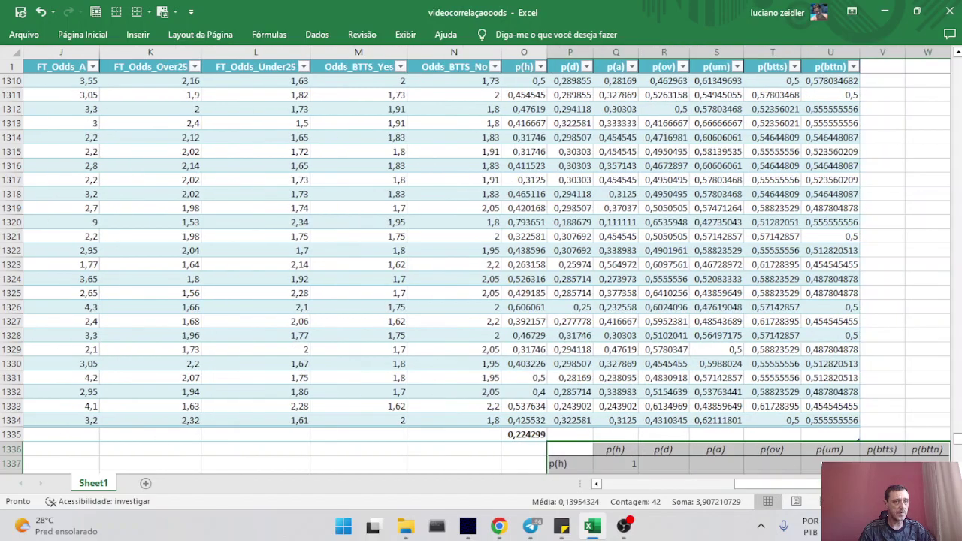
scroll(476, 273, "down", 3)
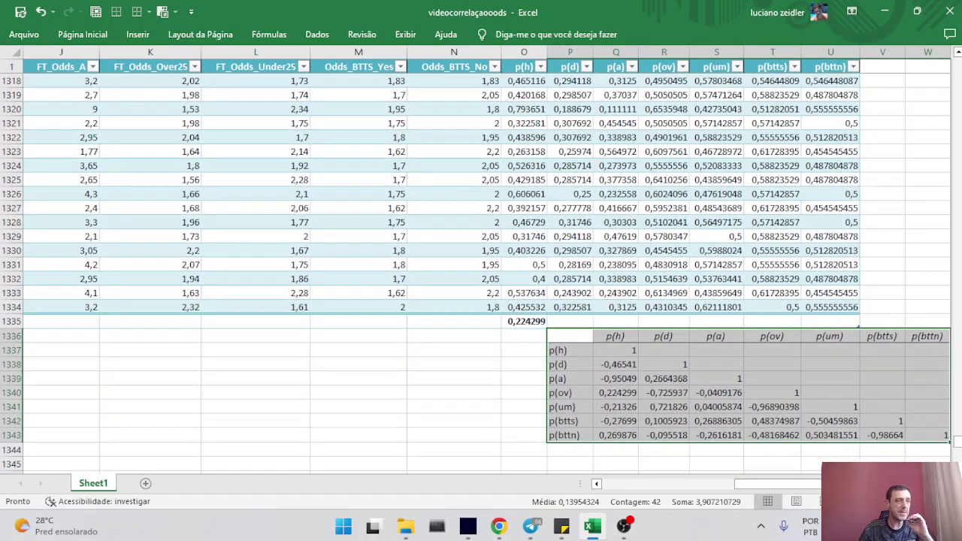
Step: Apply the green-yellow-red colour scale to the correlation values in Q1337:W1343
left_click_drag(607, 349, 921, 434)
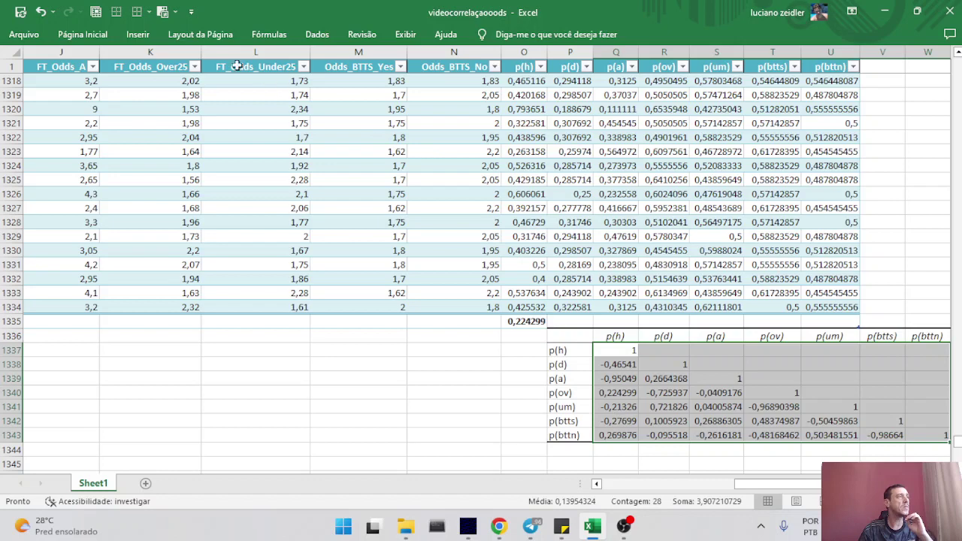
left_click(174, 11)
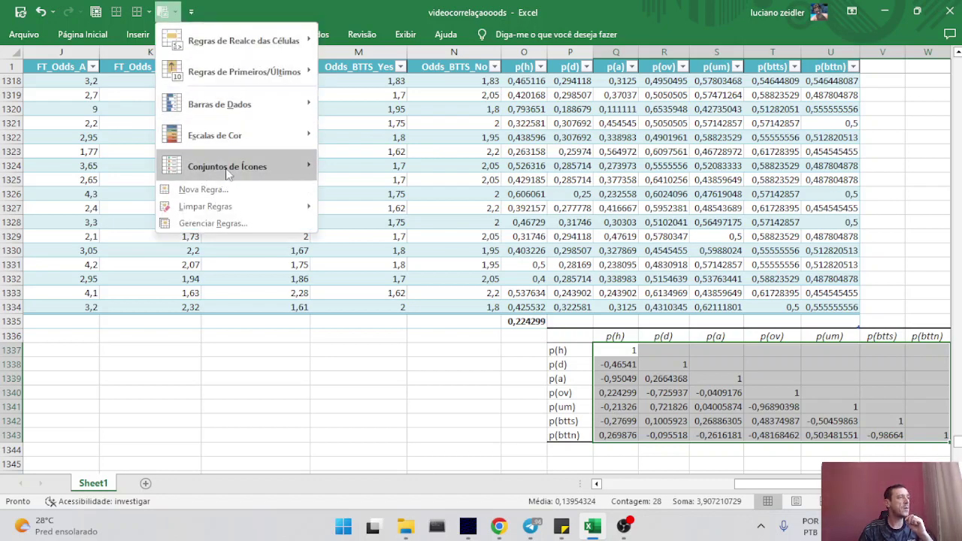
mouse_move(243, 169)
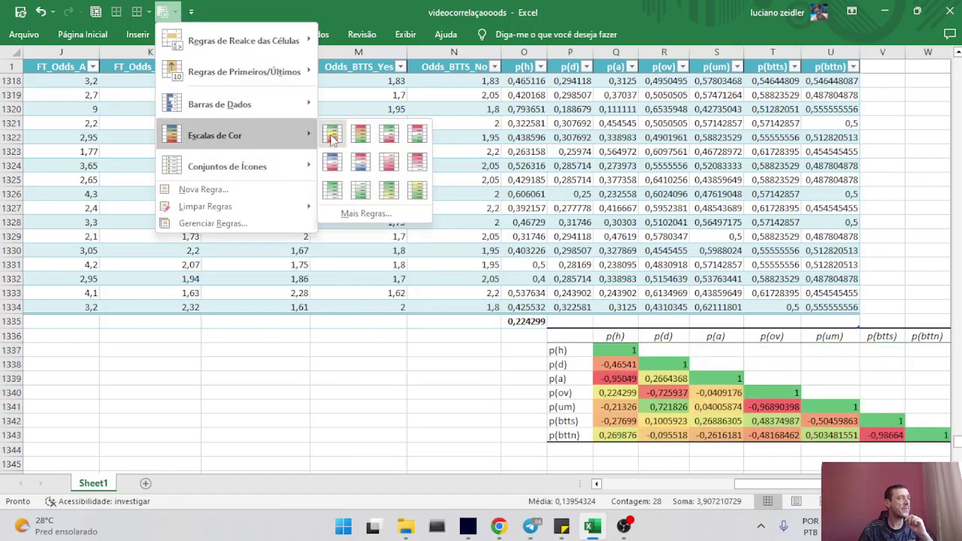
left_click(332, 137)
left_click(366, 423)
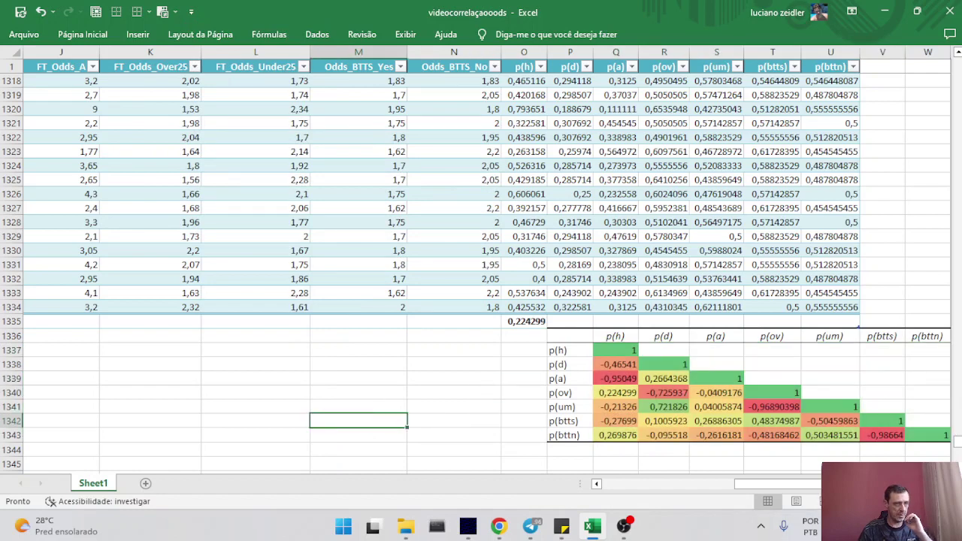
Step: Examine the matrix diagonal from p(h) to p(bttn), where each probability is correlated with itself
scroll(770, 459, "right", 3)
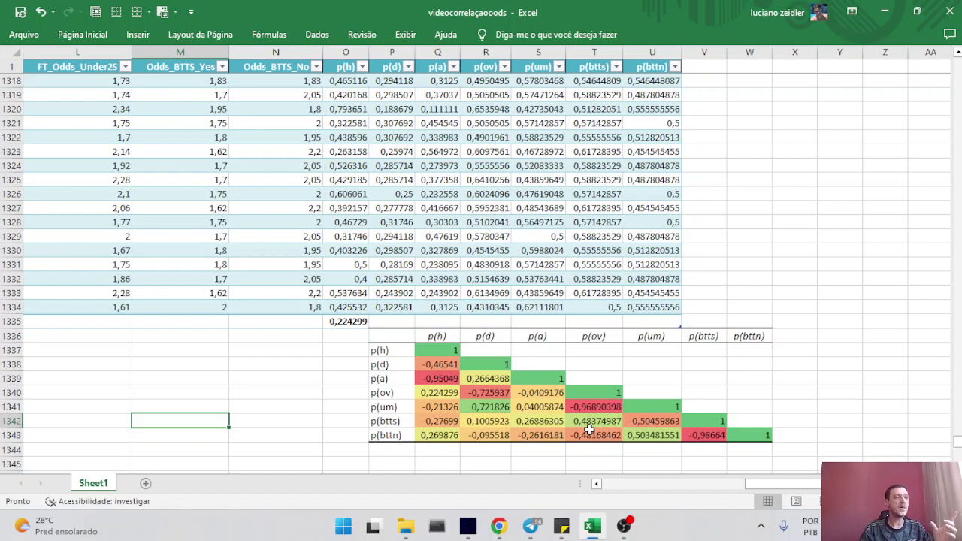
left_click(441, 350)
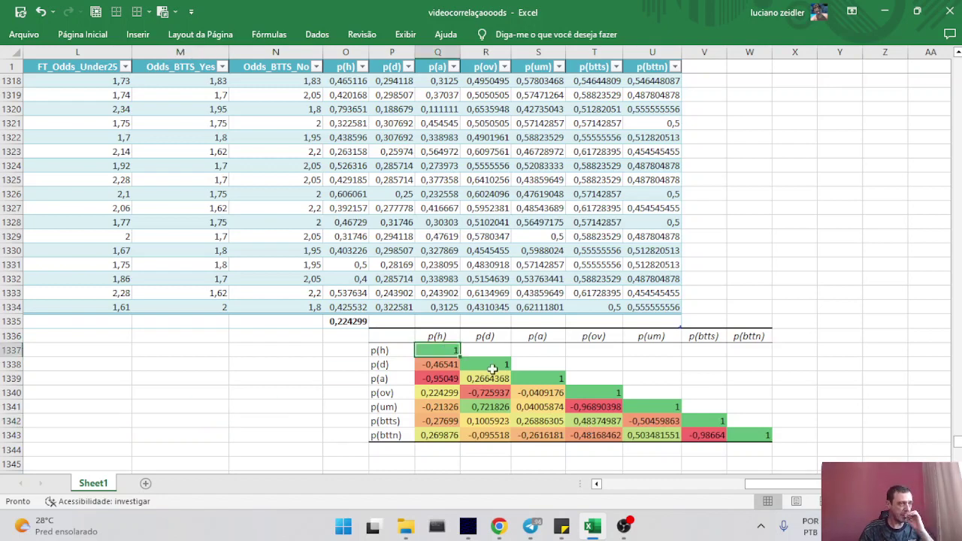
left_click(494, 364)
left_click(555, 379)
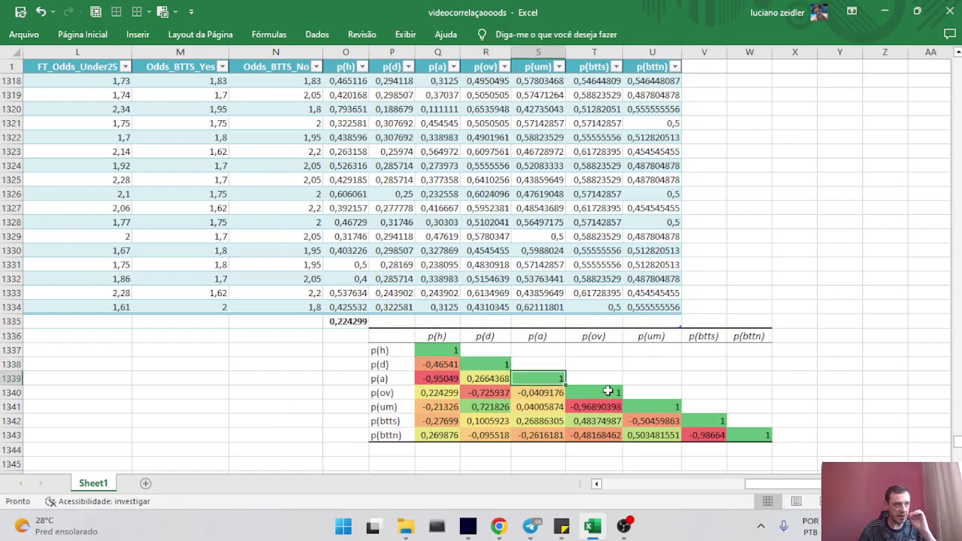
left_click(606, 391)
left_click(664, 406)
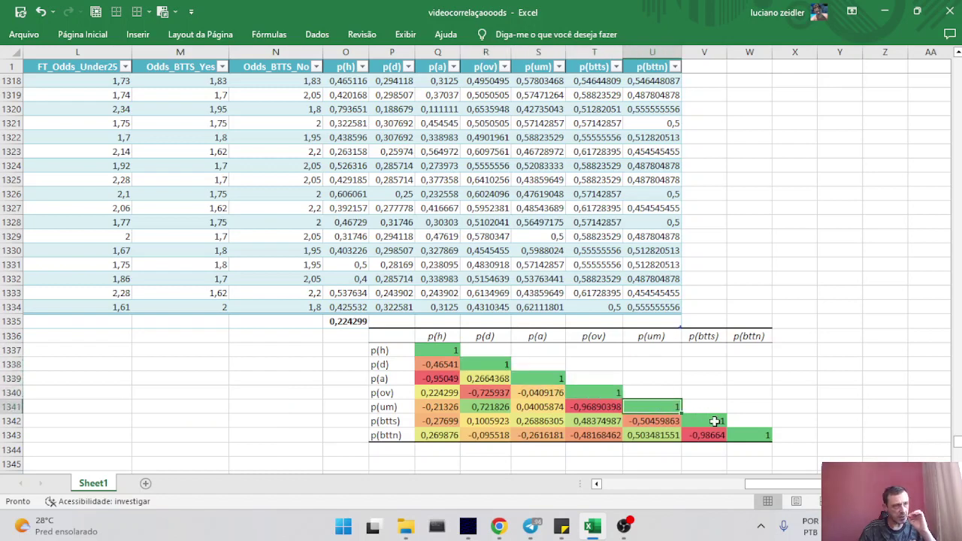
left_click(711, 420)
left_click(760, 434)
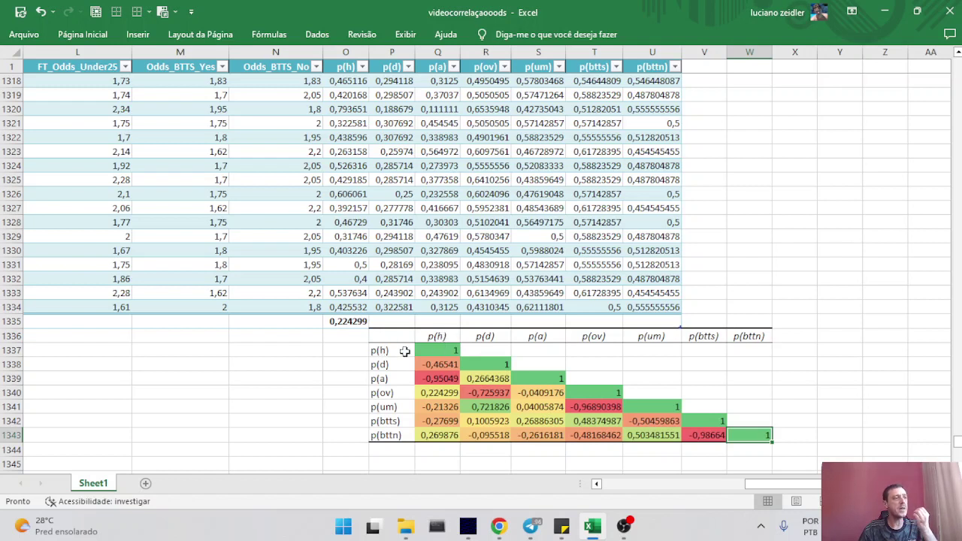
left_click(440, 350)
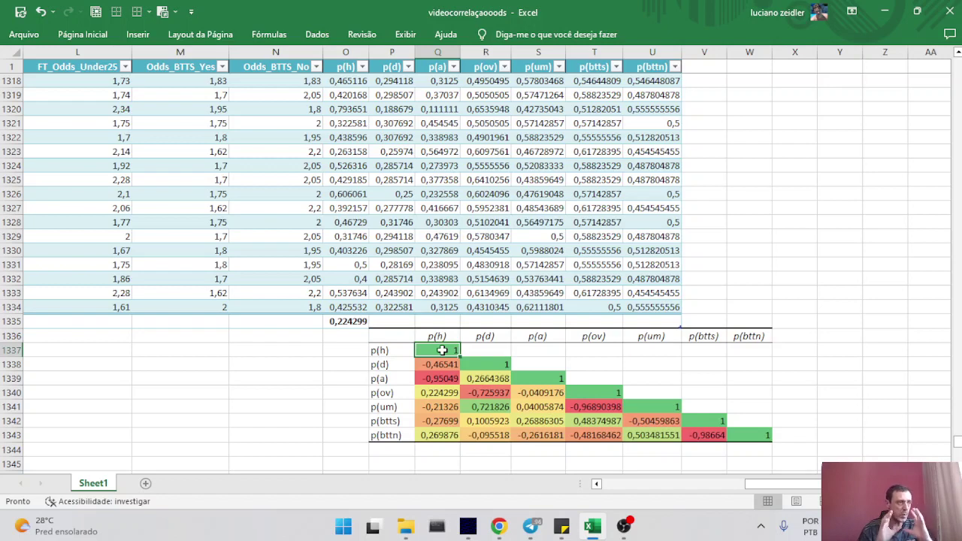
left_click(491, 364)
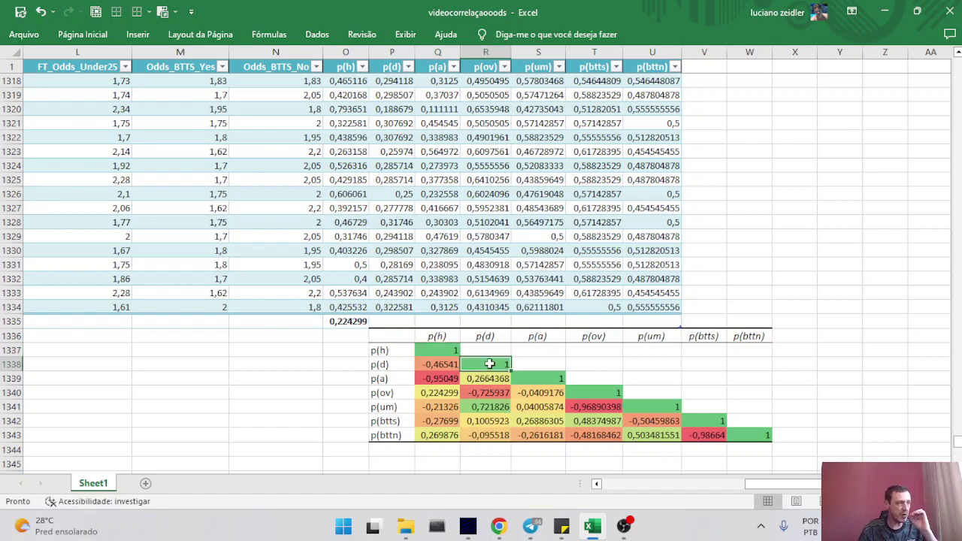
left_click(540, 377)
left_click(598, 397)
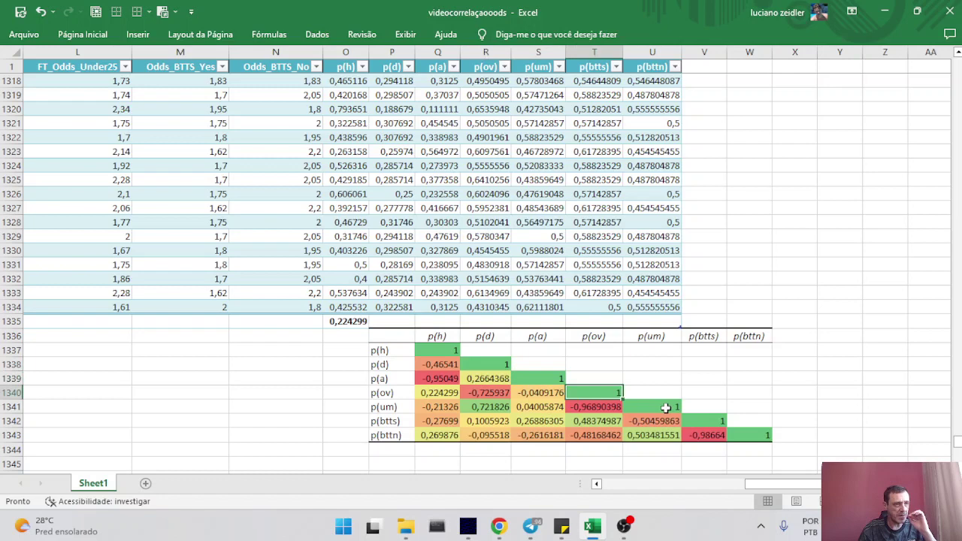
left_click(653, 407)
left_click(709, 418)
left_click(755, 435)
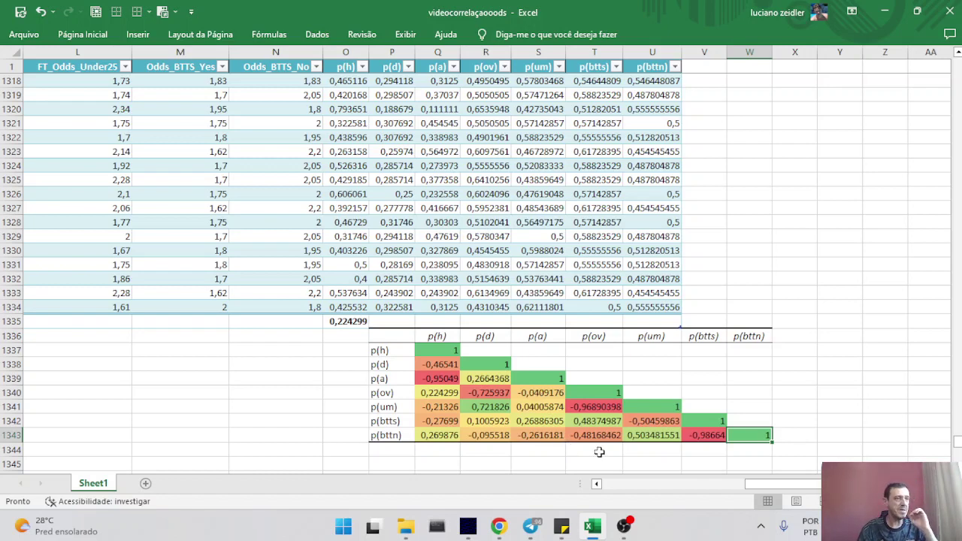
Step: Examine the correlations between opposite markets: p(btts) with p(bttn), p(ov) with p(um), and p(h) with p(a)
left_click(704, 435)
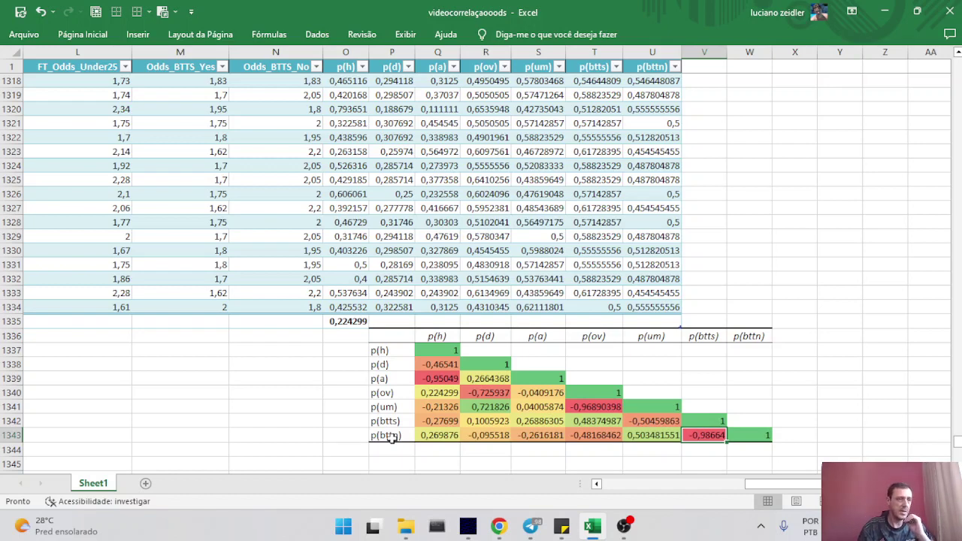
left_click(598, 409)
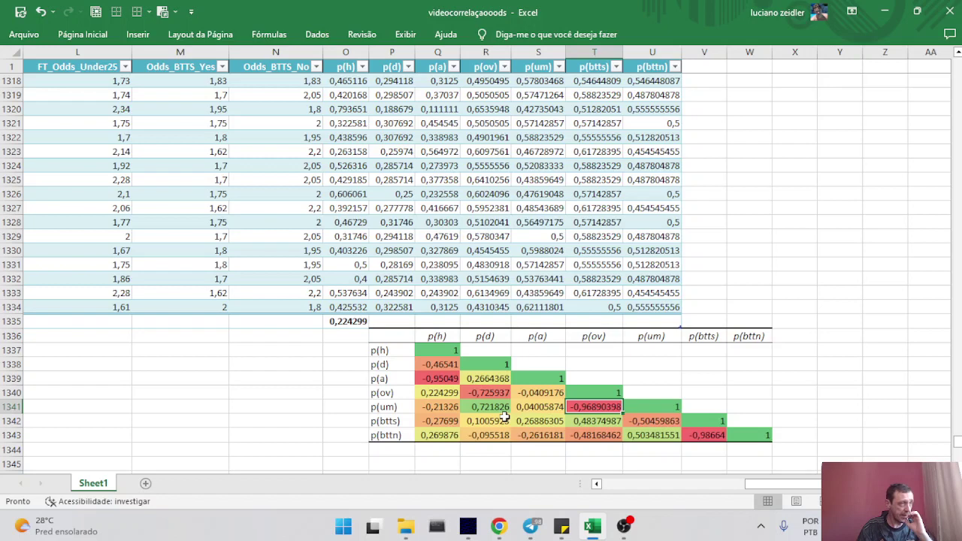
left_click(436, 378)
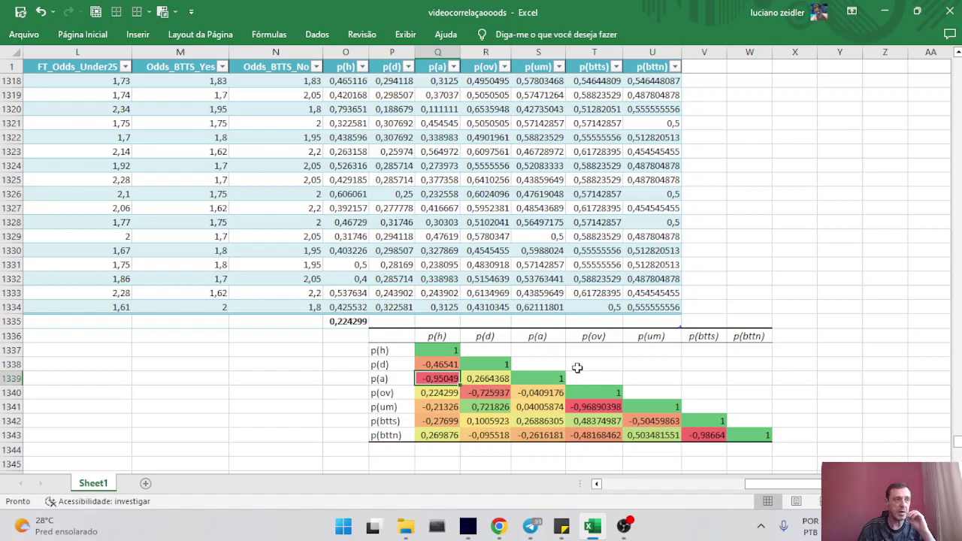
left_click(348, 424)
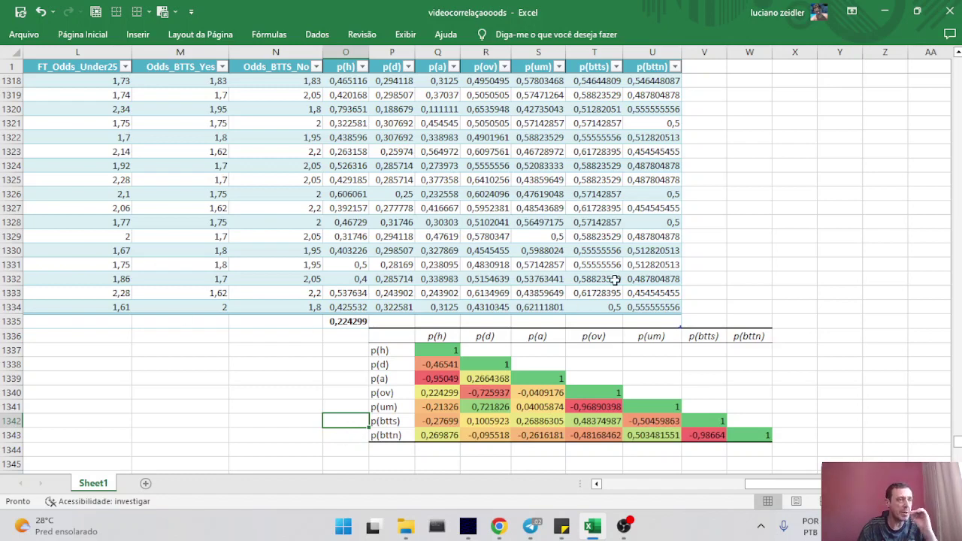
Step: Examine how p(ov) correlates with p(btts) and with the match-result probabilities p(h), p(d) and p(a)
left_click(594, 53)
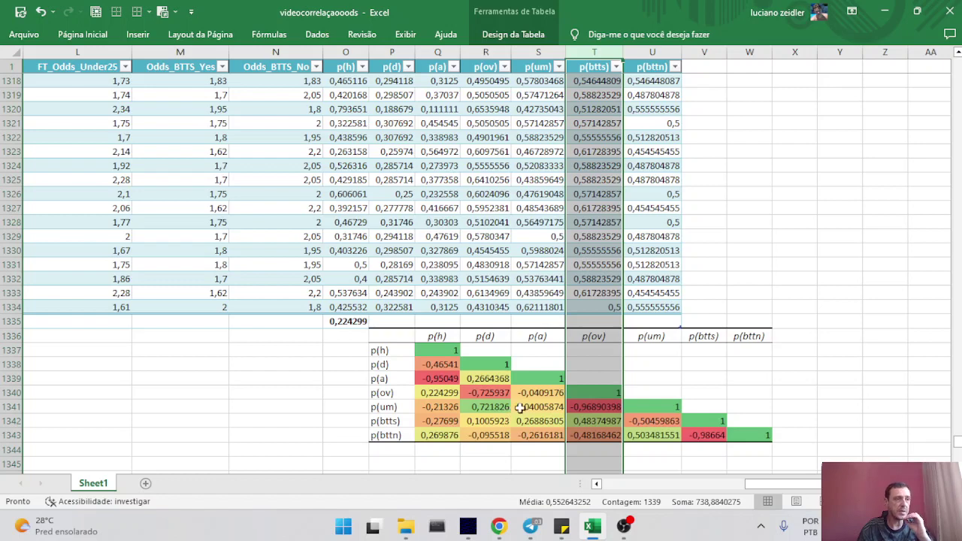
left_click(596, 422)
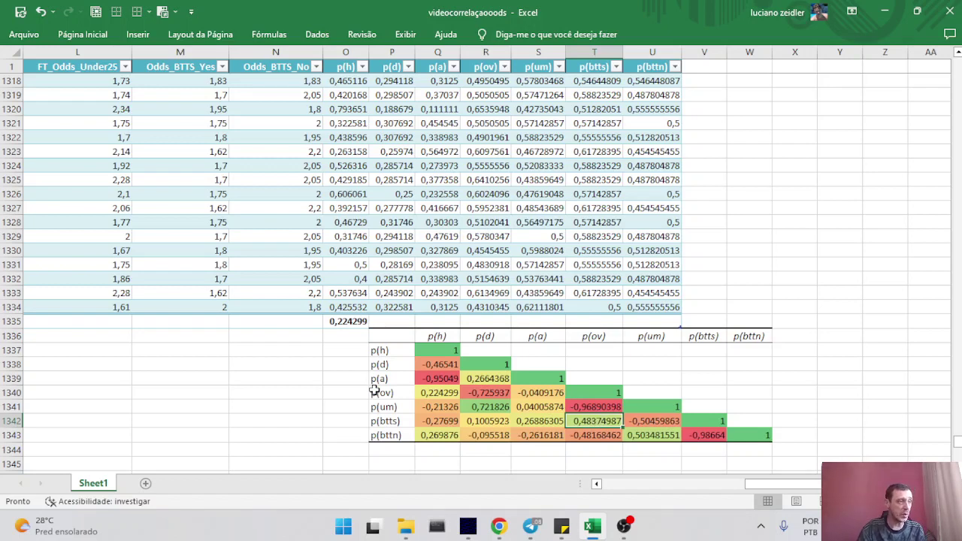
left_click_drag(382, 394, 542, 393)
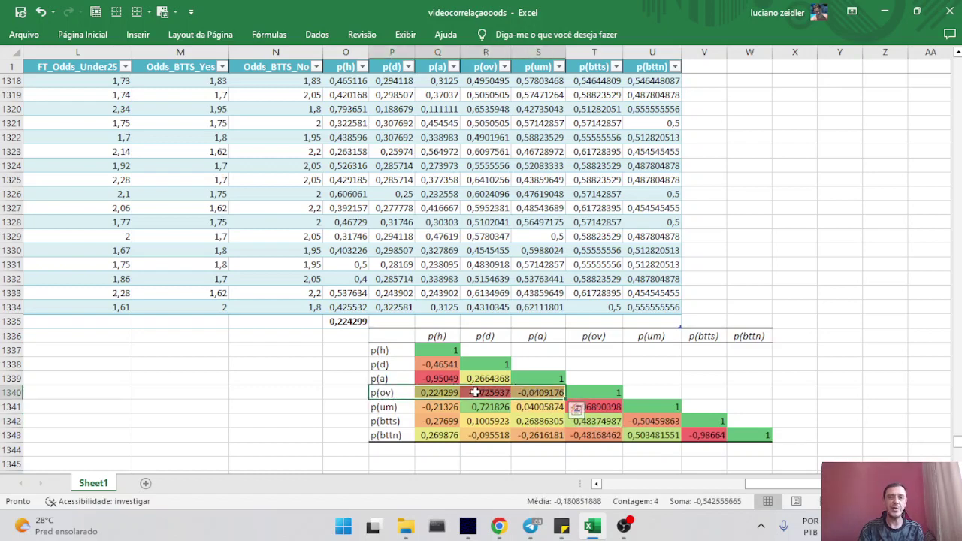
left_click(436, 393)
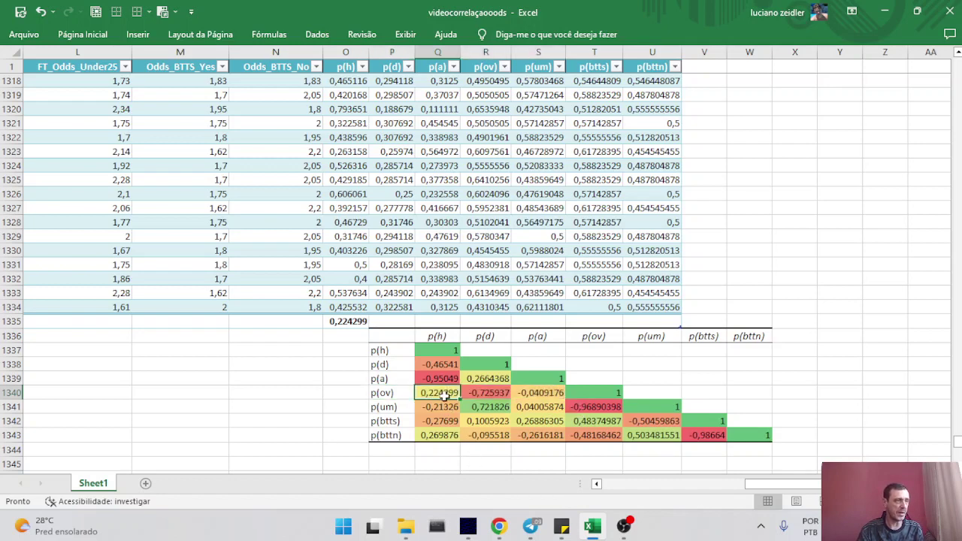
left_click(485, 394)
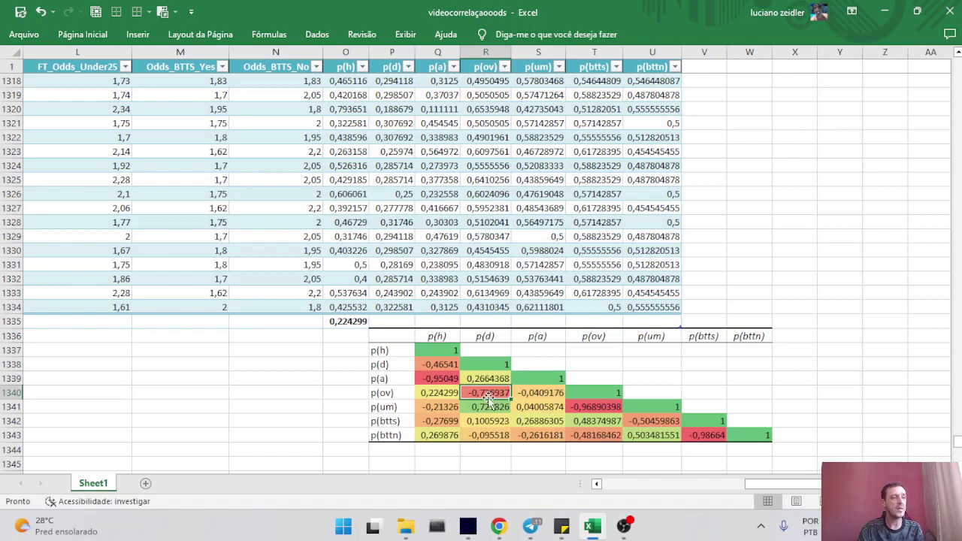
left_click(539, 393)
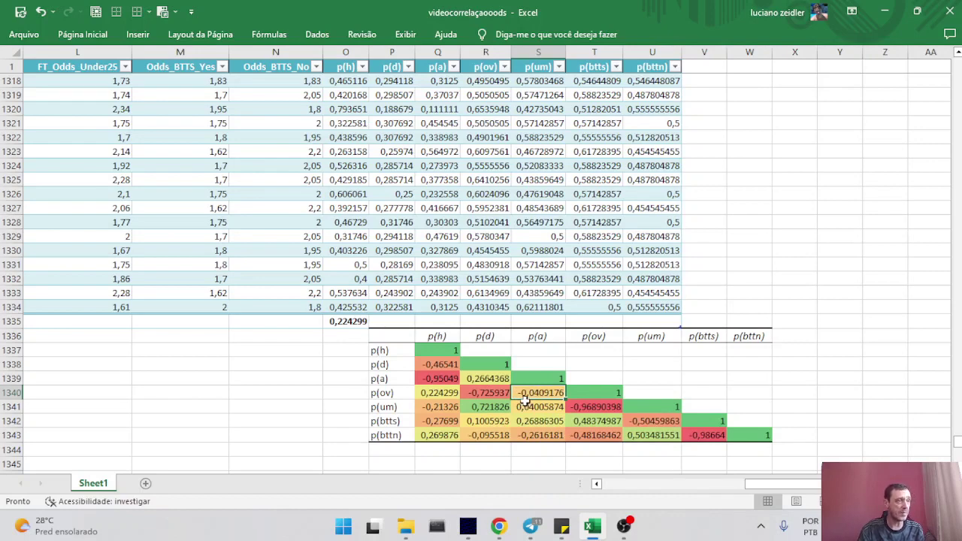
left_click(598, 420)
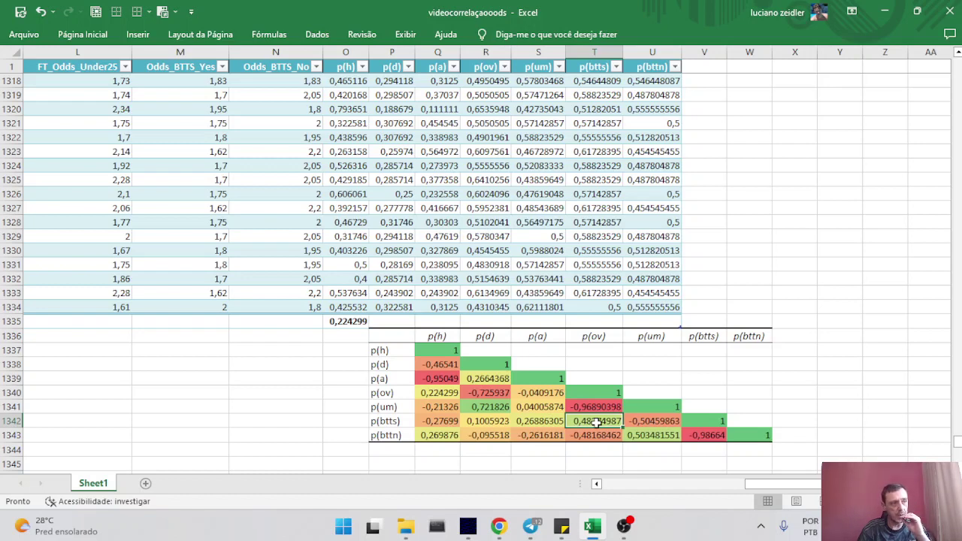
Step: Examine the p(um) row of the matrix, comparing its correlations with p(d) and p(a)
left_click(487, 408)
mouse_move(493, 527)
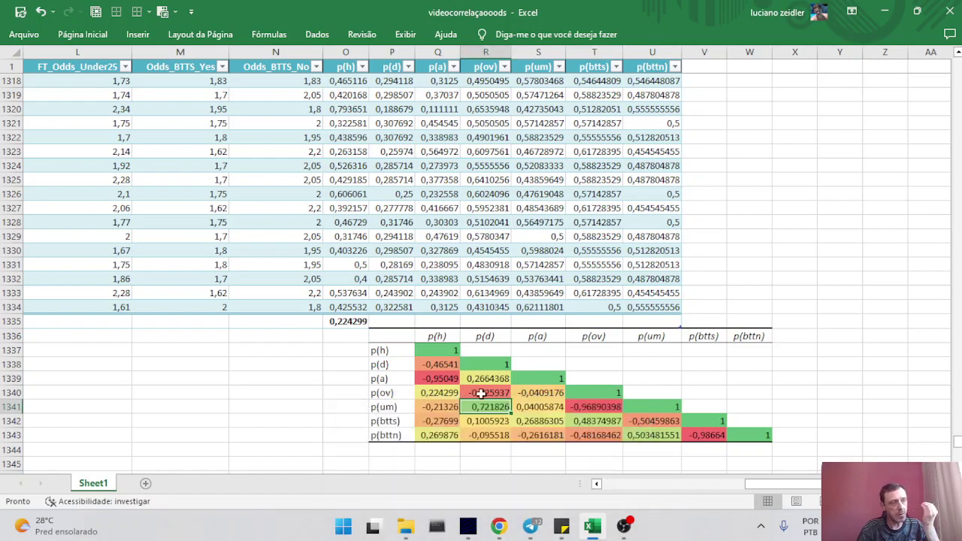
left_click(537, 407)
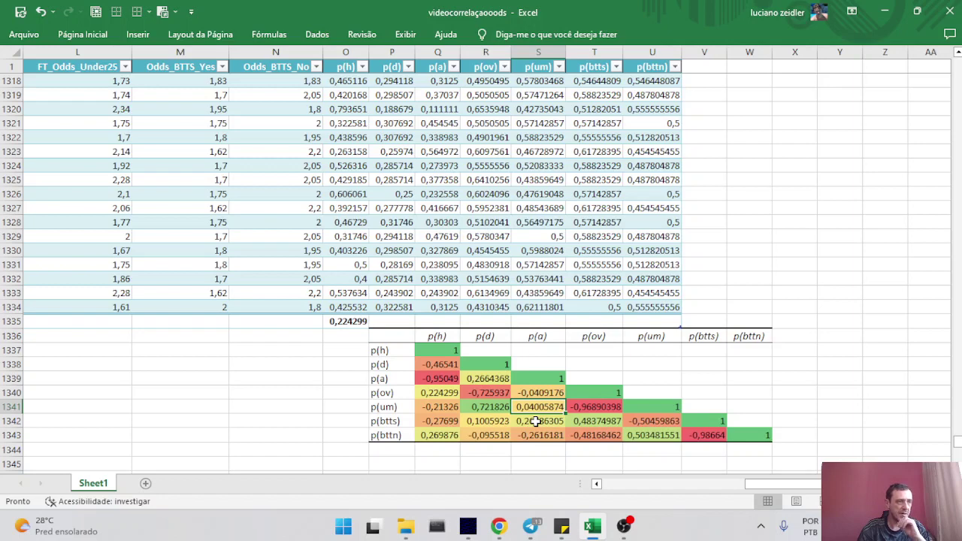
left_click(487, 409)
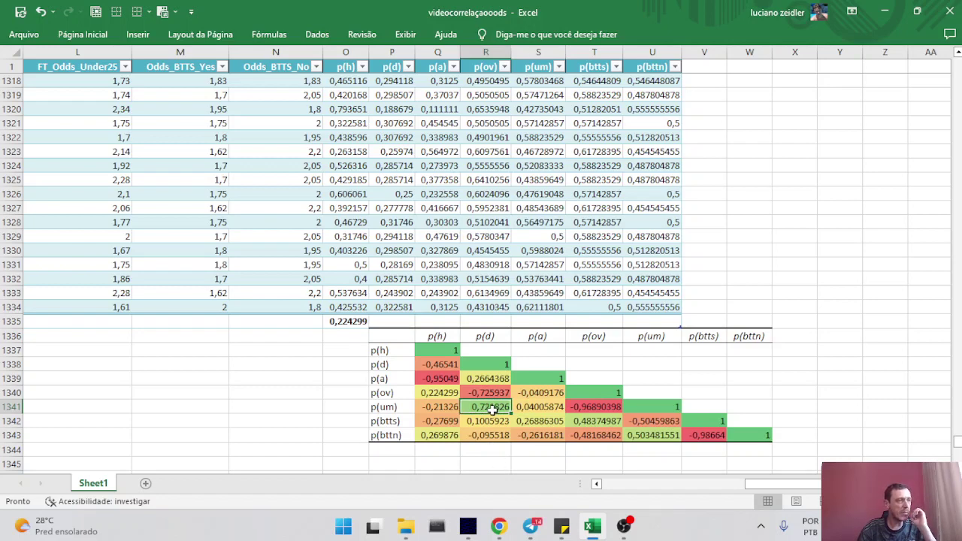
left_click(392, 408)
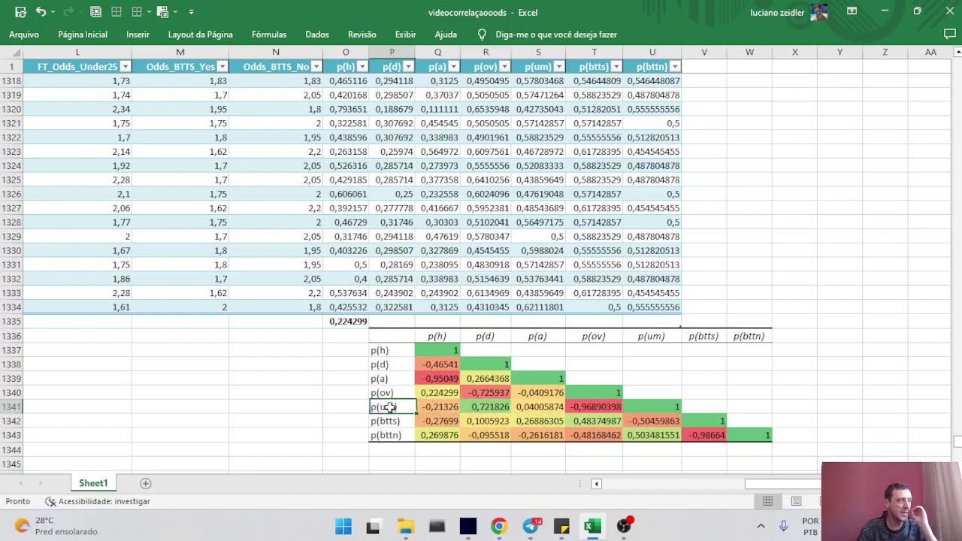
left_click(481, 407)
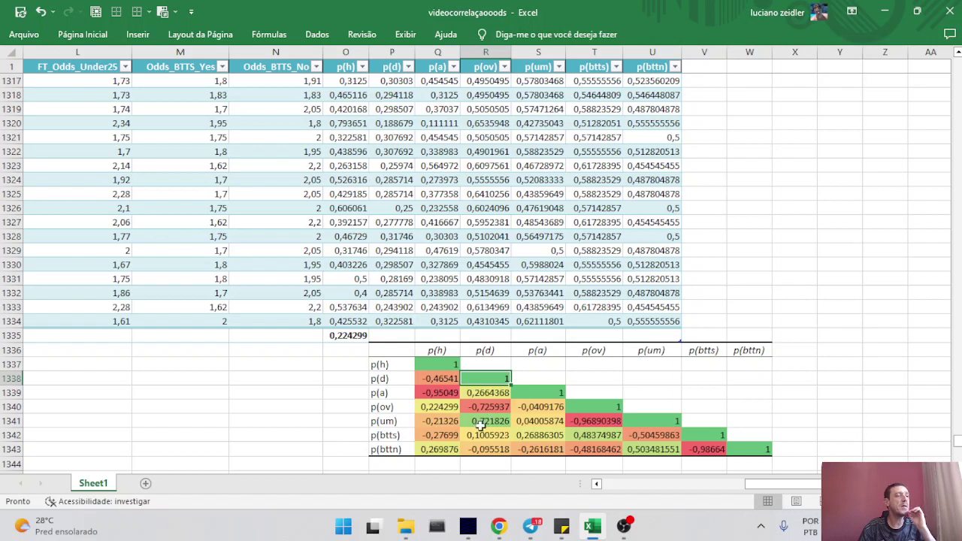
left_click(493, 423)
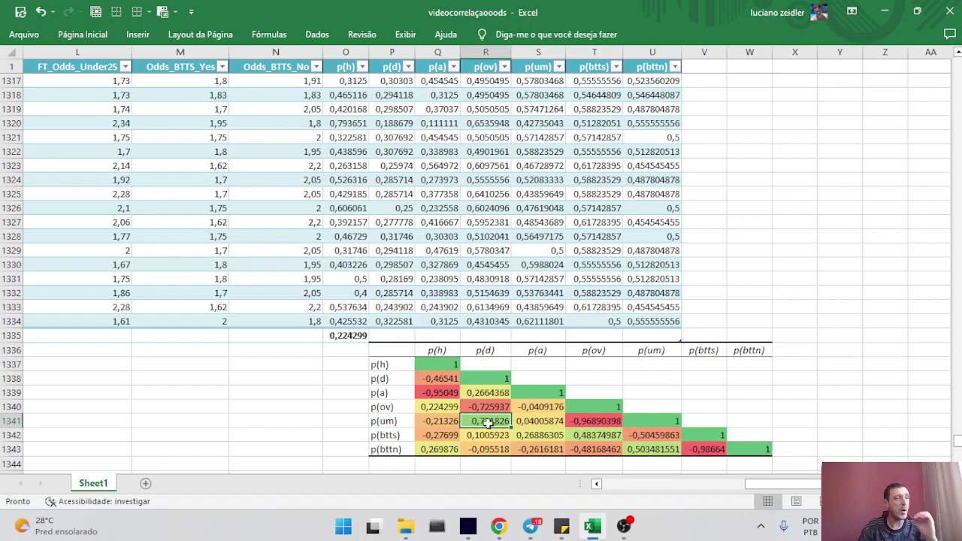
Step: Insert a scatter chart of p(um) against p(d), using the data in rows 2 to 1334 without the headers
left_click_drag(959, 444, 959, 61)
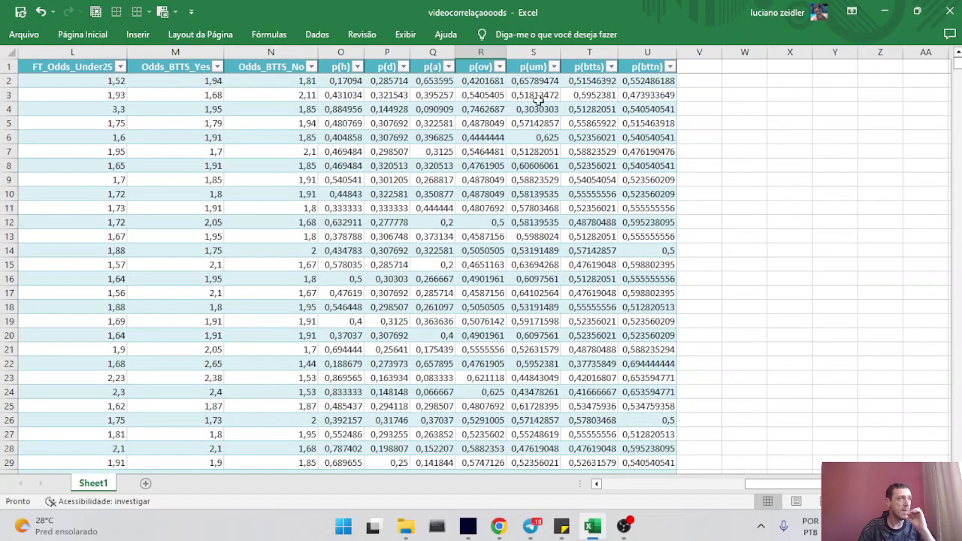
left_click(388, 84)
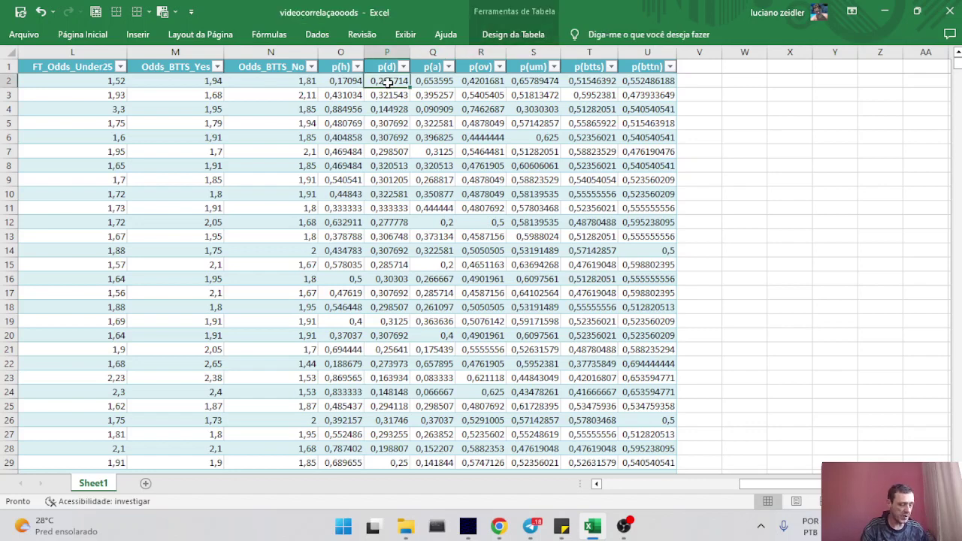
key("ctrl+shift+Down")
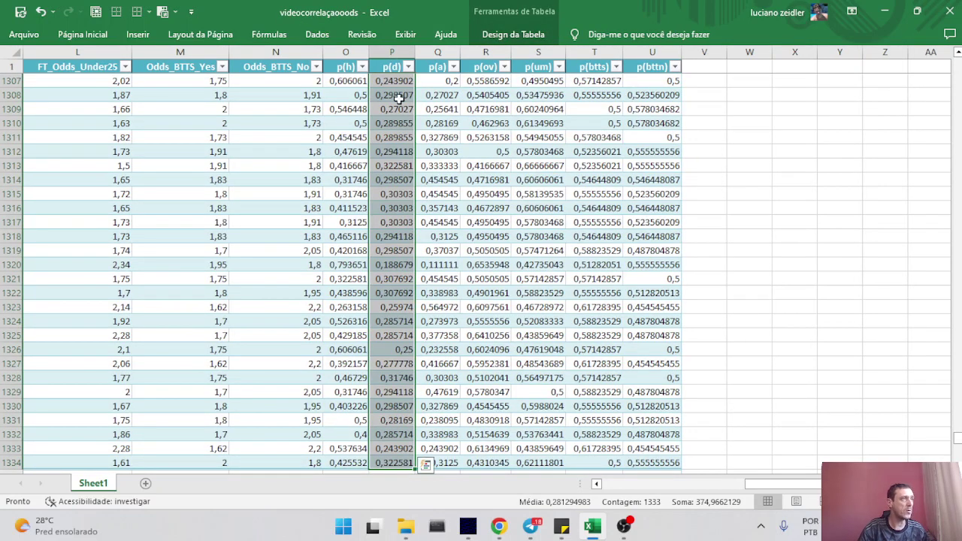
left_click(547, 463, "ctrl")
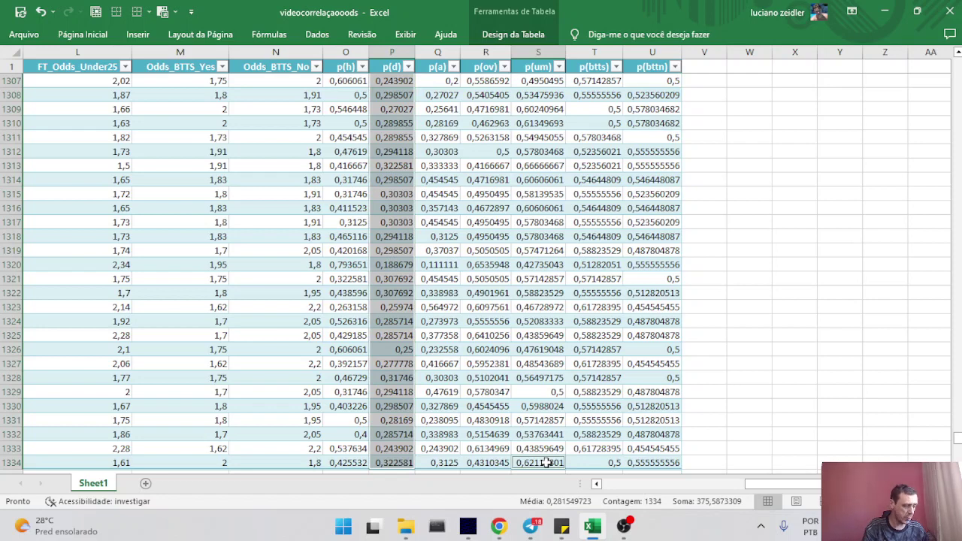
key("ctrl+shift")
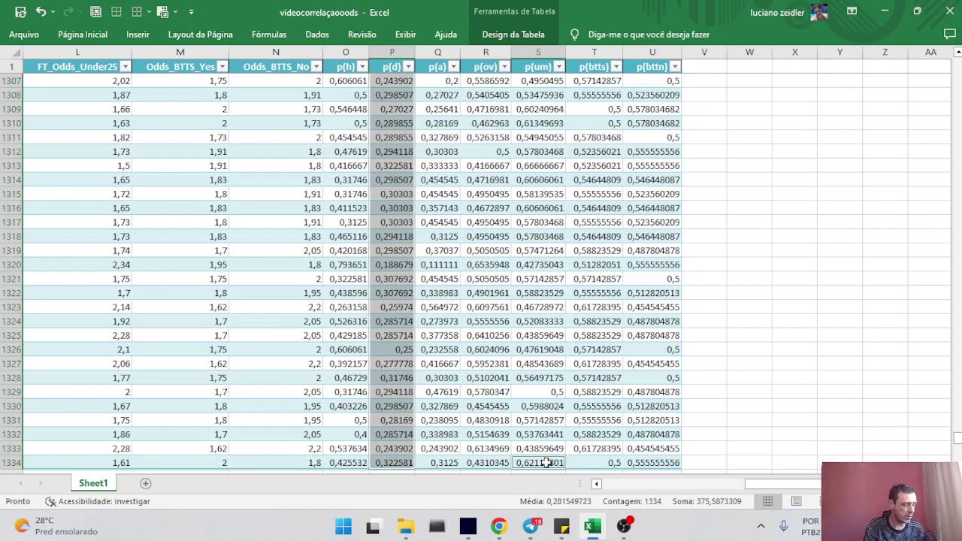
key("ctrl+shift+Up")
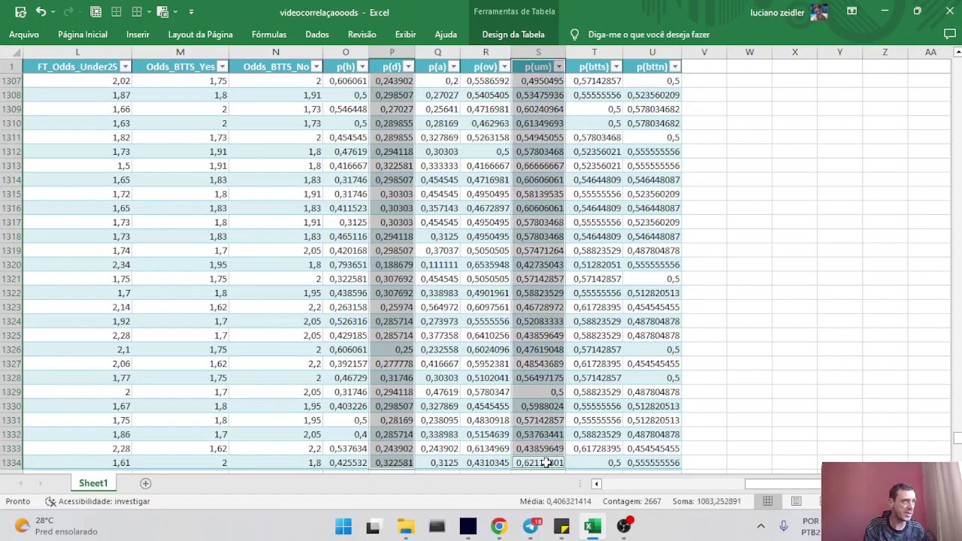
key("shift+Down")
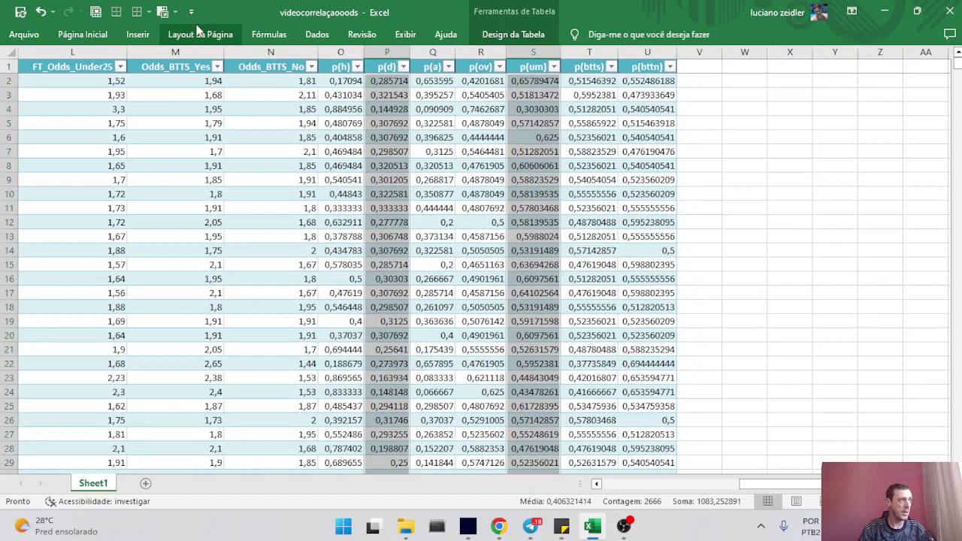
left_click(138, 35)
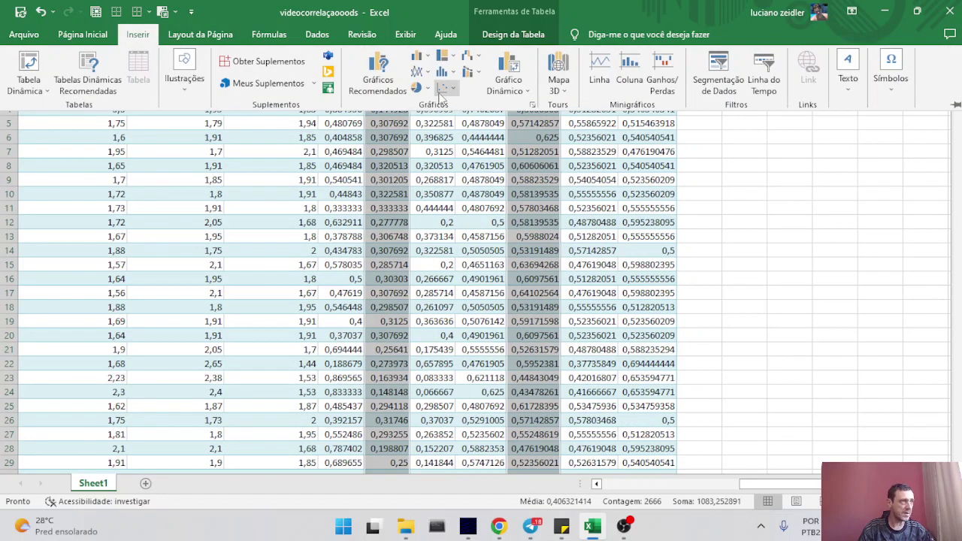
left_click(444, 89)
left_click(464, 132)
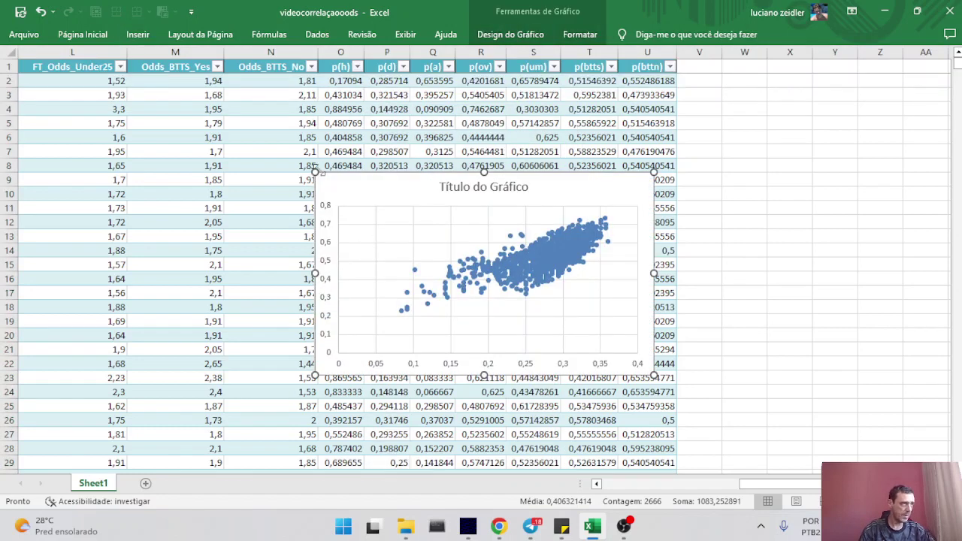
Step: Enlarge the scatter chart to span about columns L to AA and rows 3 to 29
left_click_drag(301, 179, 133, 135)
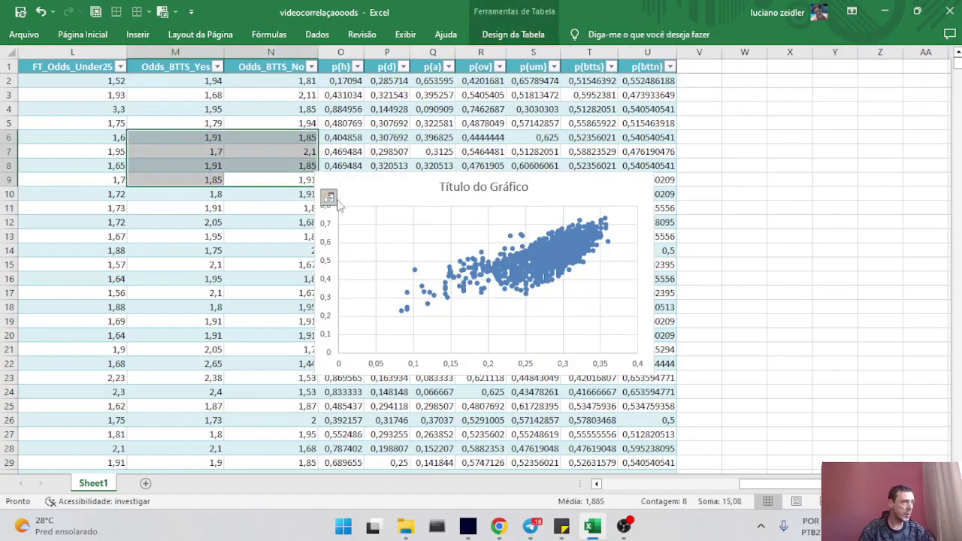
left_click_drag(319, 176, 44, 88)
left_click_drag(655, 377, 919, 463)
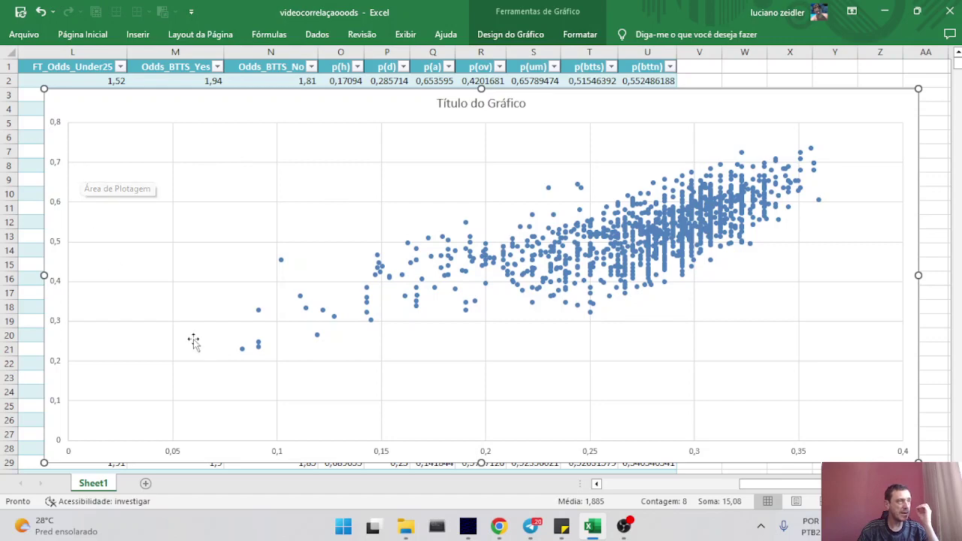
Step: Add a linear trendline to the p(d) and p(um) scatter series and inspect the plotted points
mouse_move(243, 354)
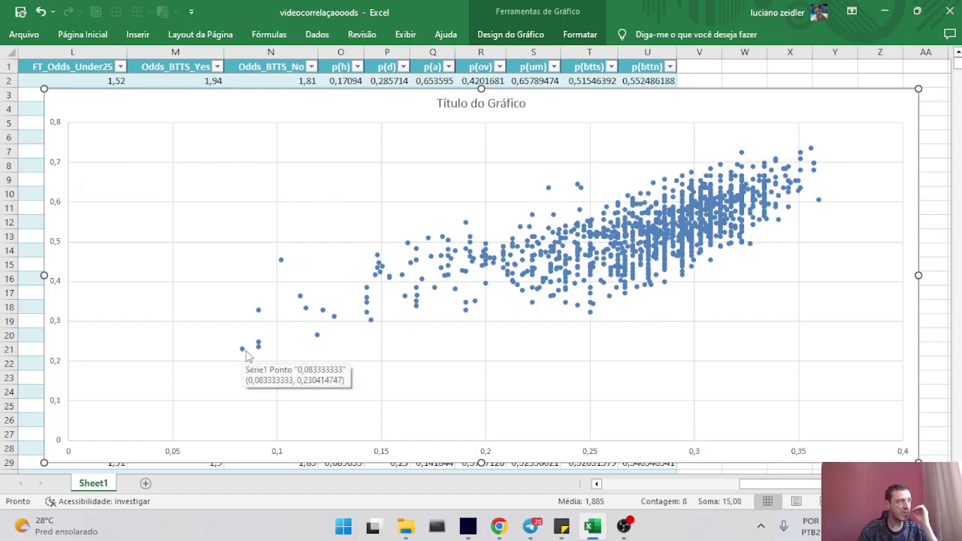
mouse_move(282, 266)
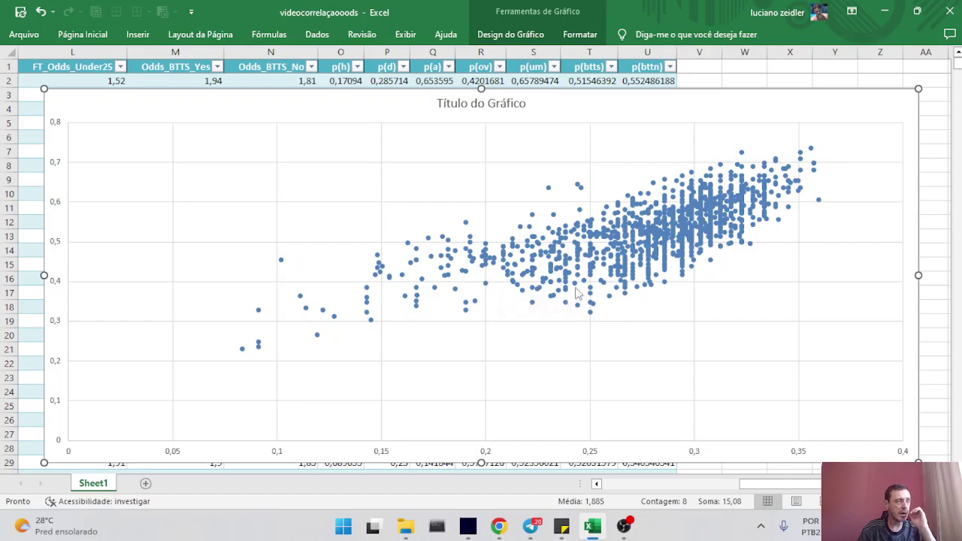
right_click(624, 253)
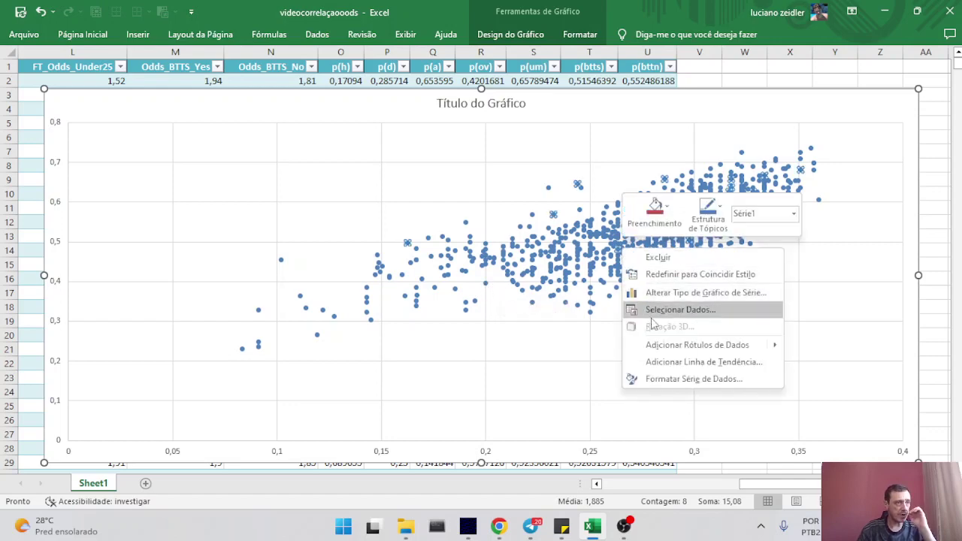
left_click(666, 361)
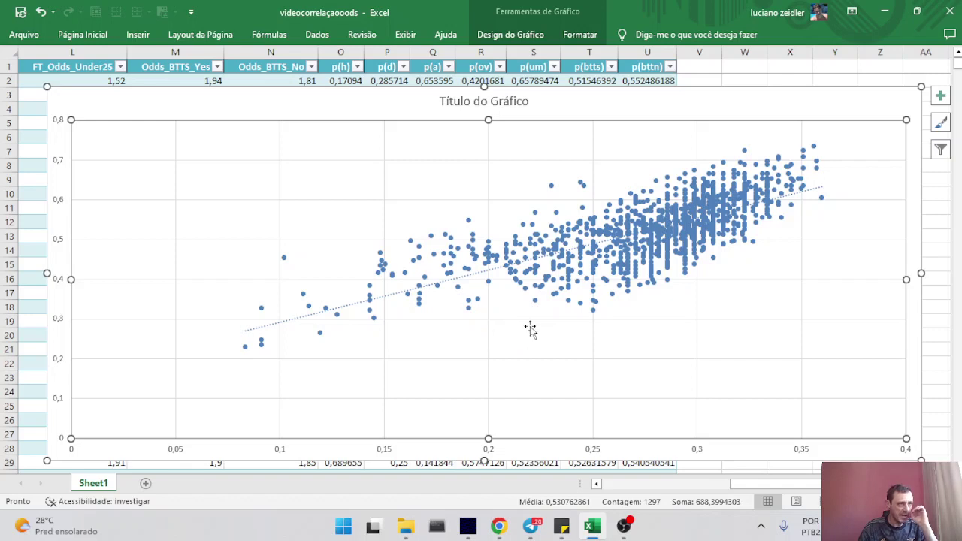
mouse_move(537, 305)
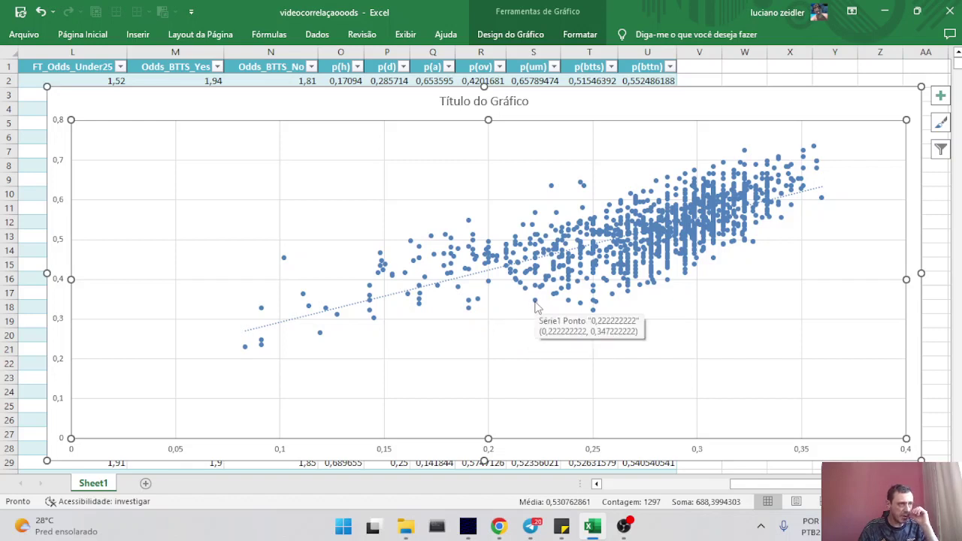